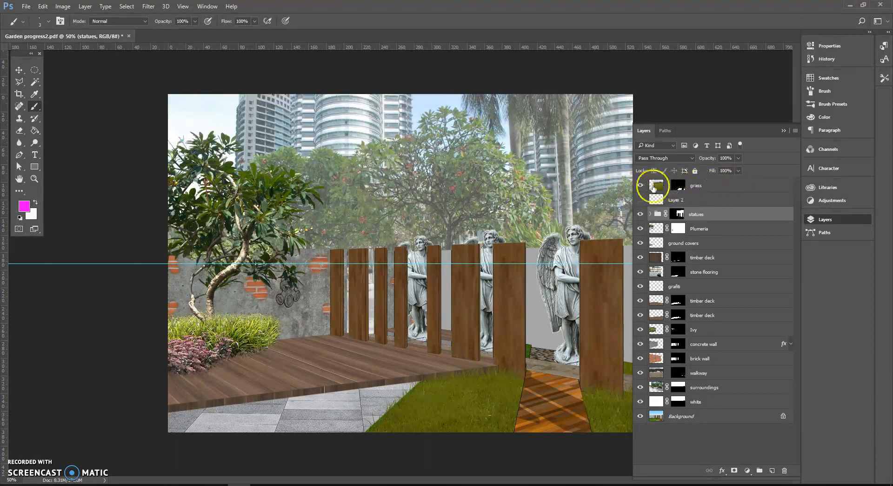
Move the grass layer down the stack so it sits directly below the ground covers layer.
left_click(642, 186)
left_click(641, 185)
left_click_drag(649, 186, 640, 251)
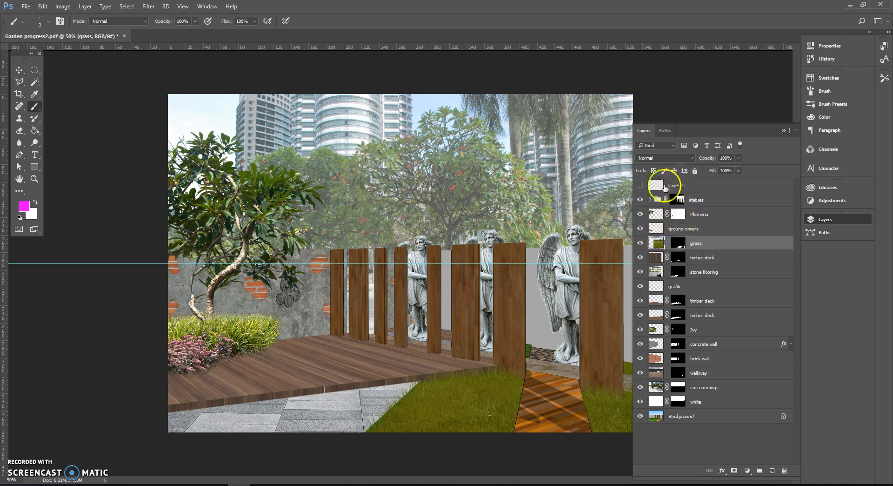
left_click(639, 186)
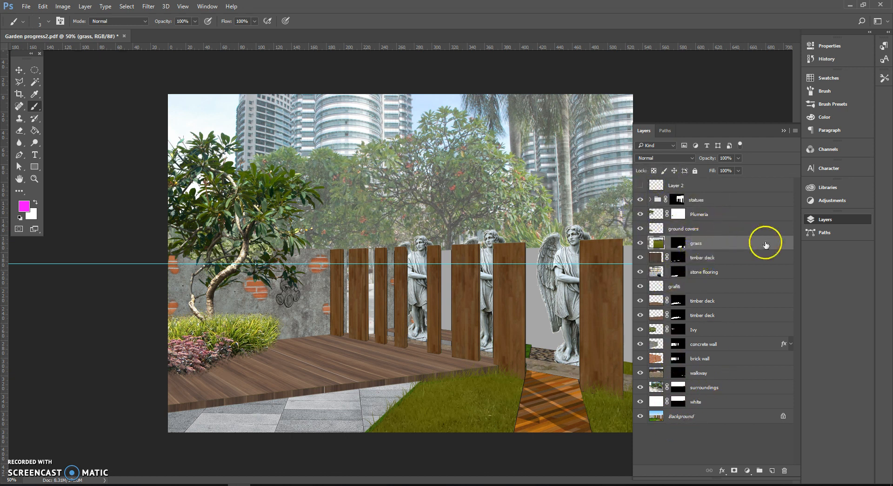
Hide every layer except Background and add a new empty layer directly above the grass layer.
left_click_drag(638, 244, 672, 393)
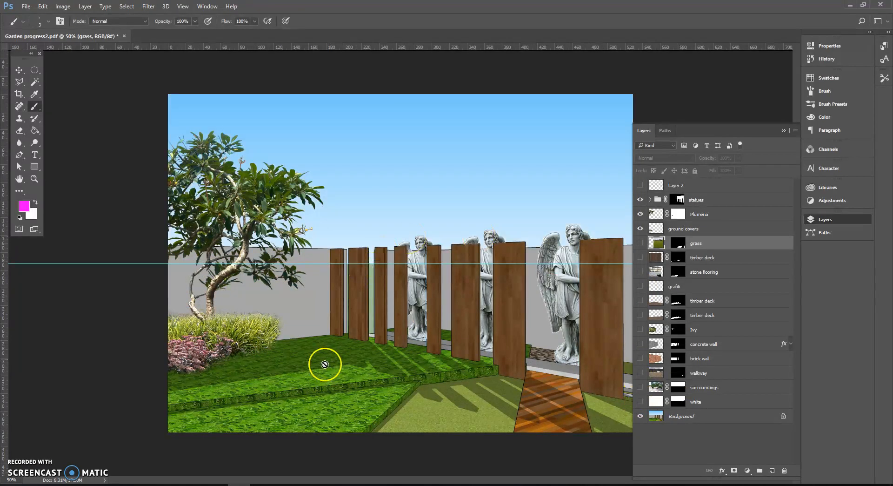
left_click_drag(640, 228, 640, 200)
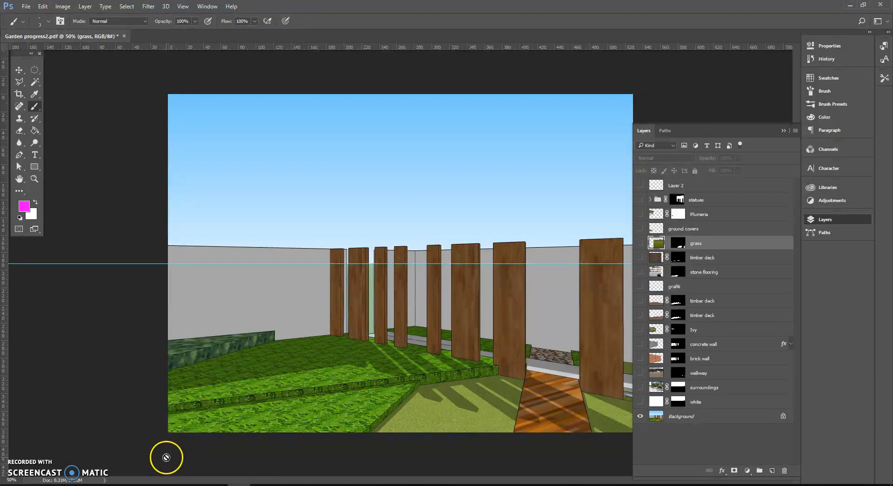
left_click(656, 243)
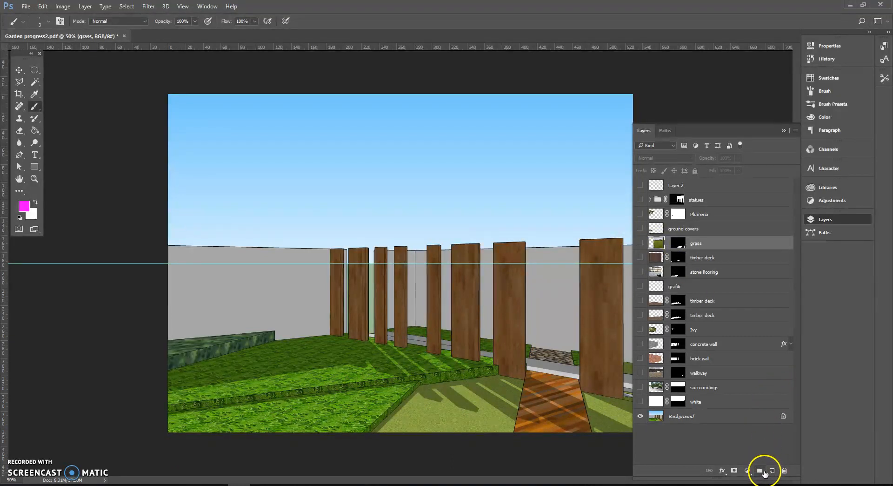
left_click(769, 471)
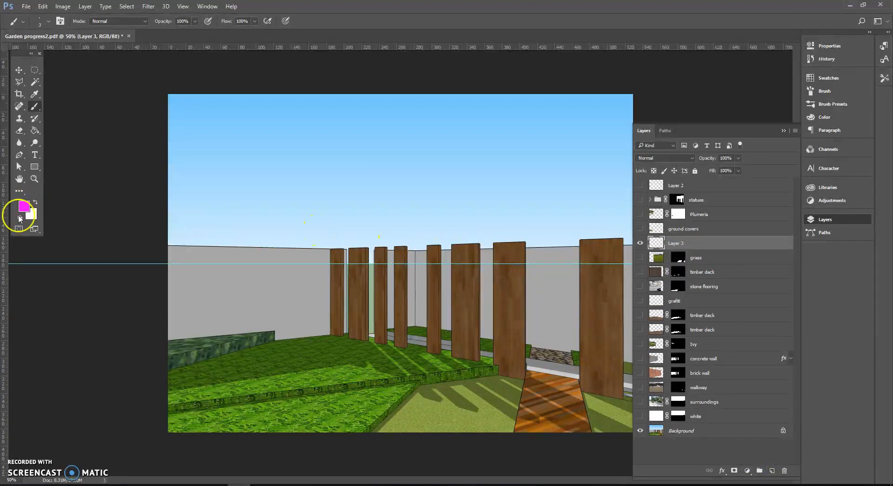
Set the foreground colour to black (000000) and fill the whole new layer with it.
left_click(25, 207)
left_click_drag(124, 255, 53, 335)
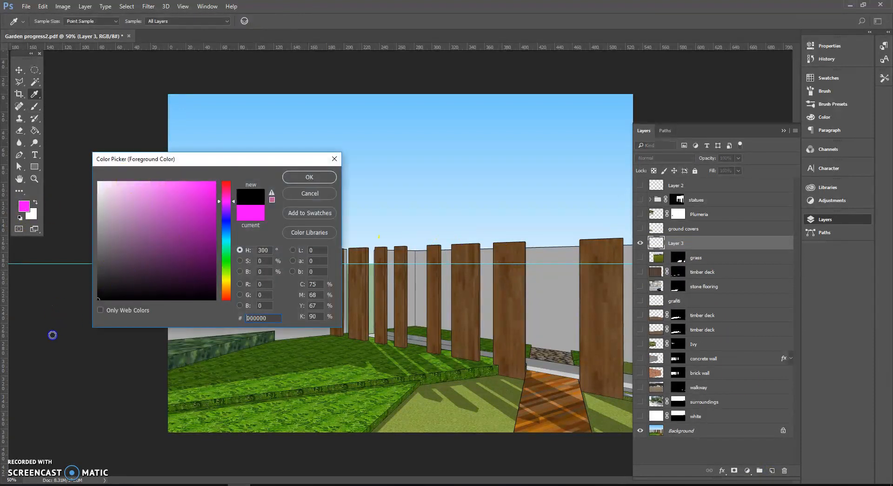
left_click(316, 178)
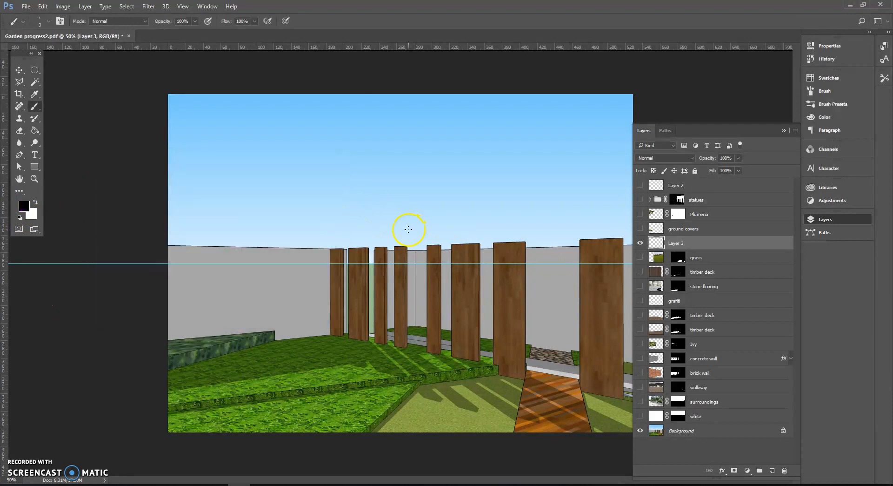
key("g")
left_click(328, 260)
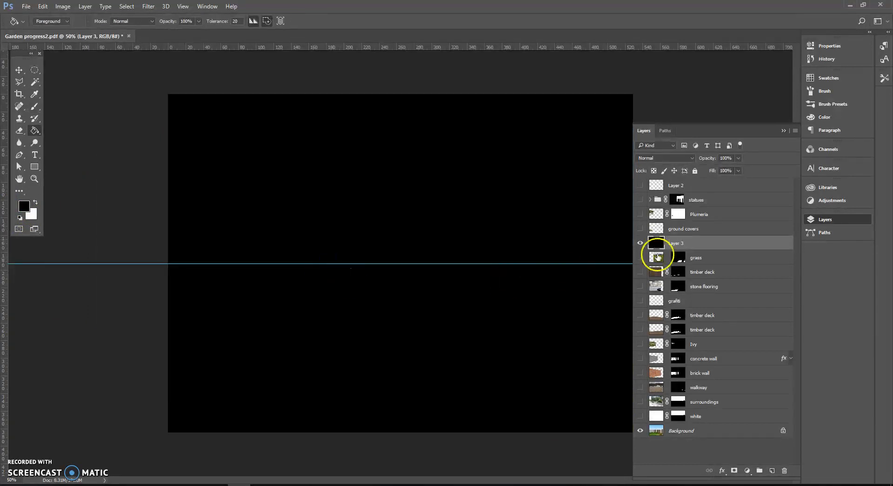
Hide the black layer and trace the shaded wall with the Pen tool, following its top edge and going around the first timber post.
left_click(639, 243)
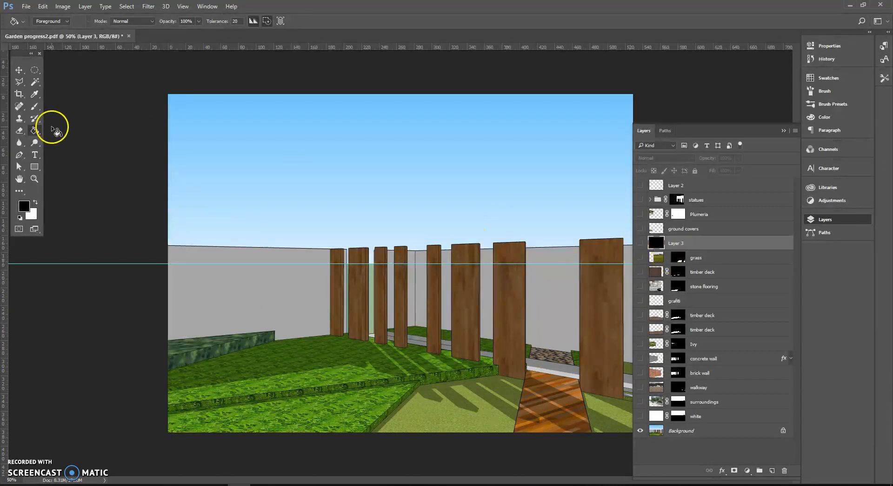
left_click(19, 155)
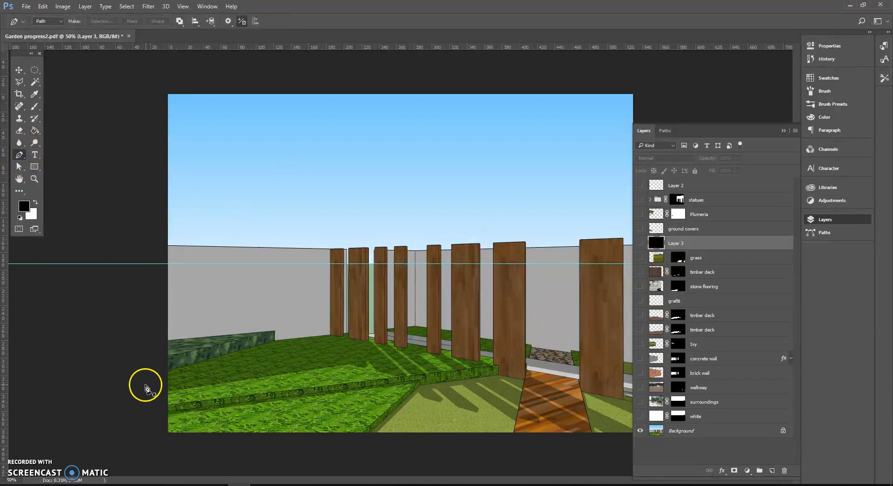
scroll(132, 357, "up", 8)
left_click(97, 357)
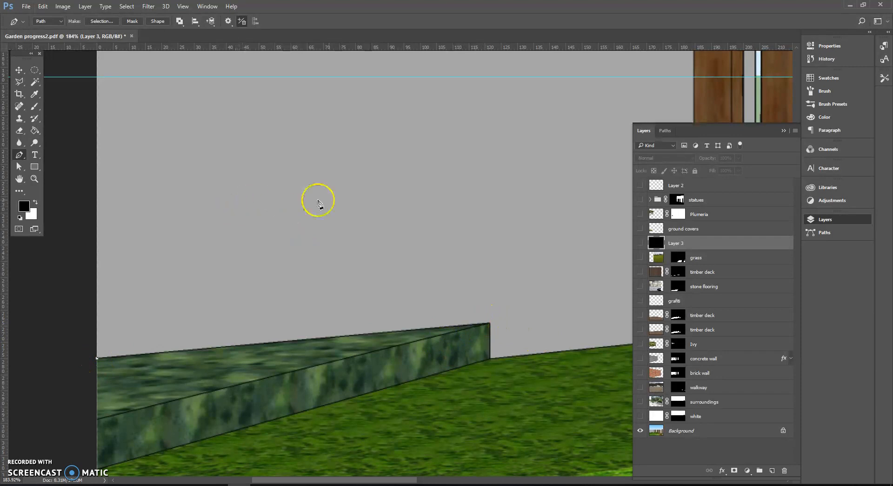
left_click_drag(347, 194, 368, 255)
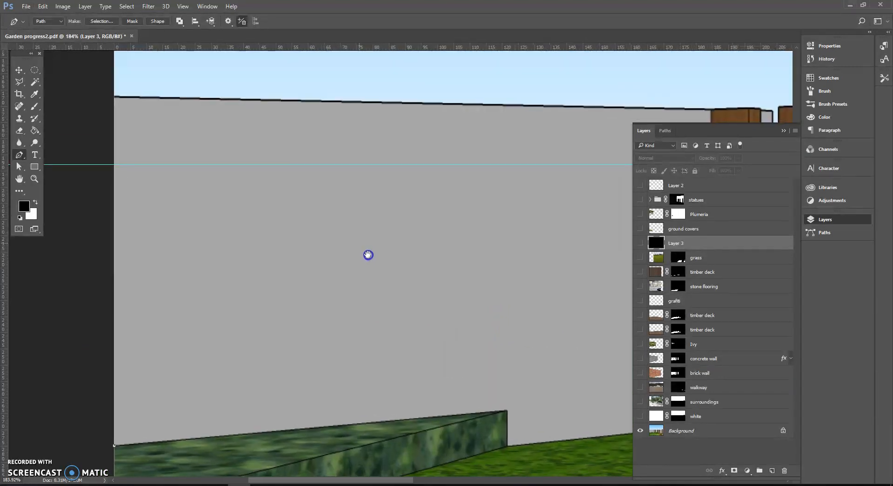
left_click(114, 96)
left_click_drag(274, 102, 45, 102)
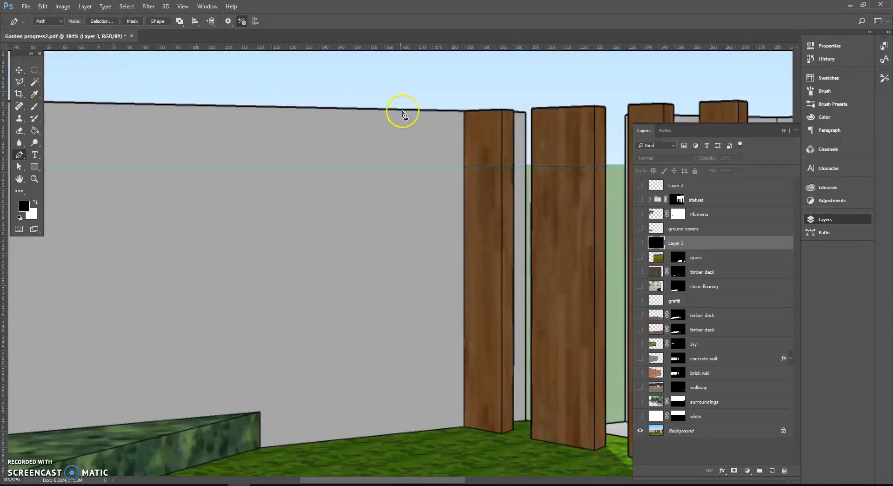
left_click(463, 111)
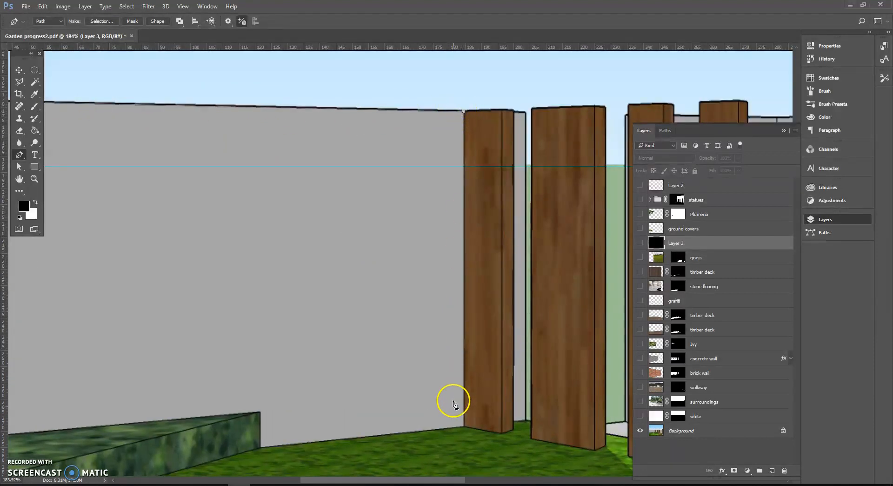
left_click(503, 433)
left_click(513, 431)
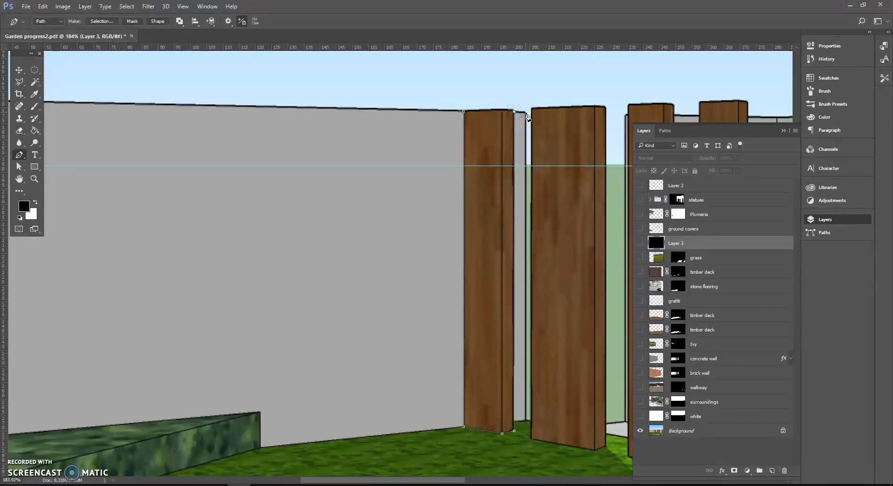
left_click(524, 422)
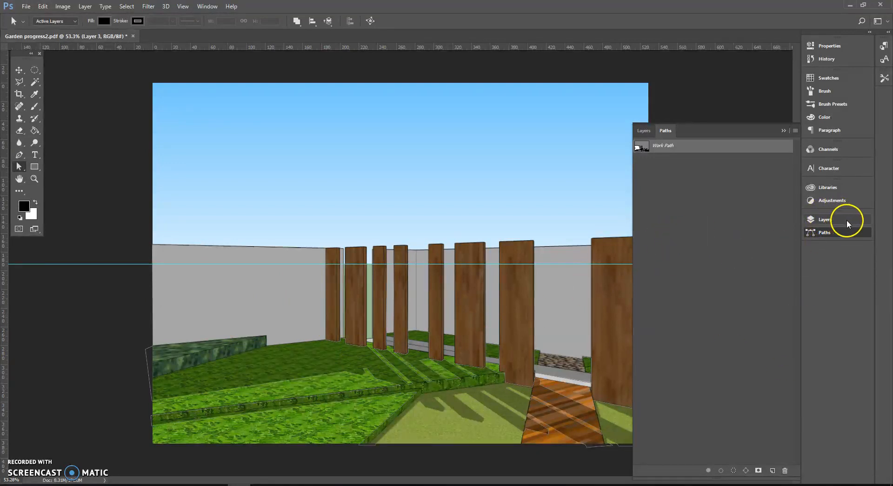
Convert the work path tracing the shadow areas into a selection.
left_click(847, 237)
left_click(848, 239)
left_click(794, 131)
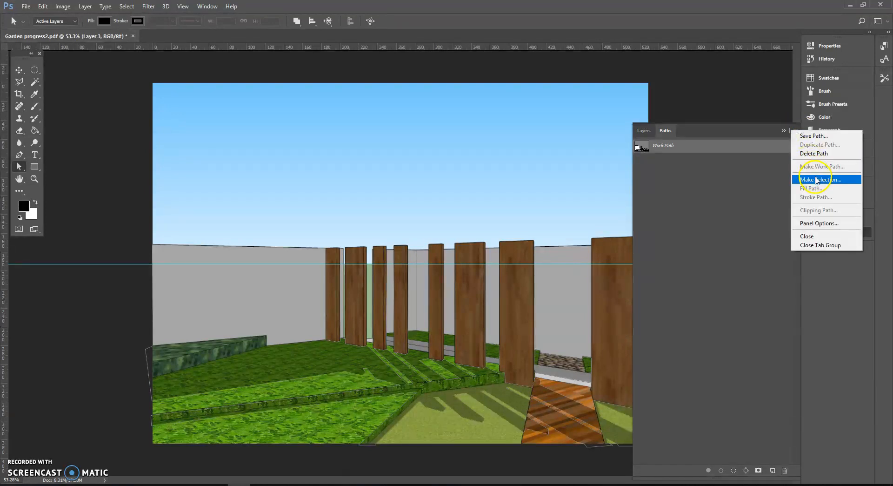
left_click(820, 180)
left_click(327, 149)
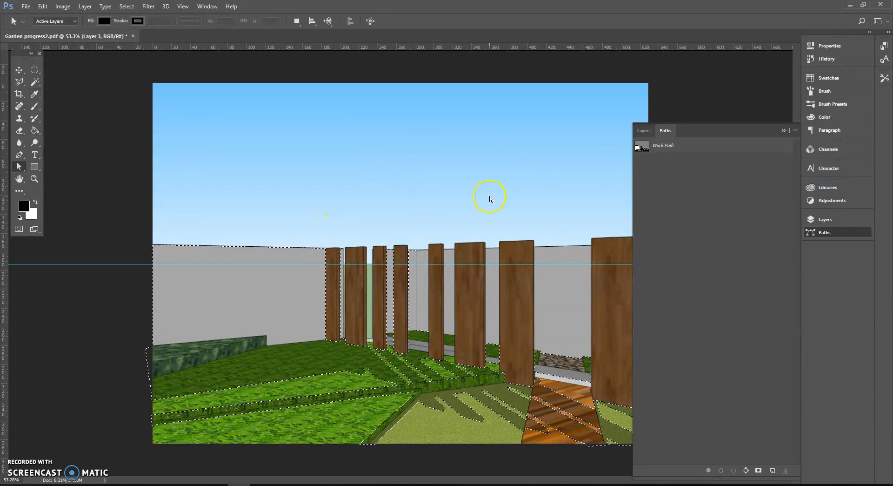
Show the black Layer 3 and mask it to the shadow selection.
left_click(650, 136)
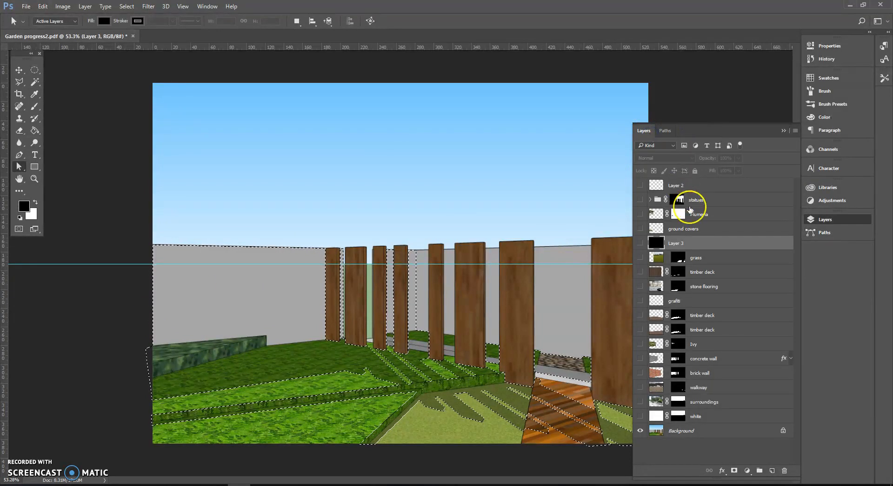
left_click(641, 243)
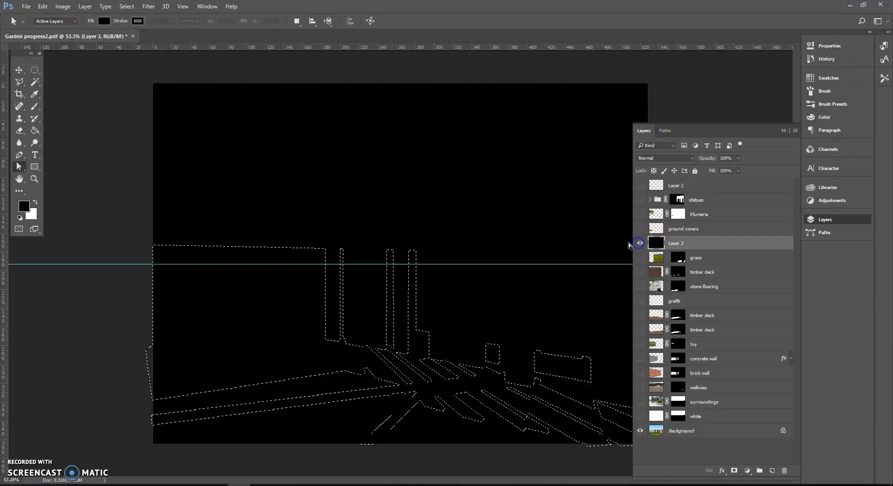
left_click(734, 470)
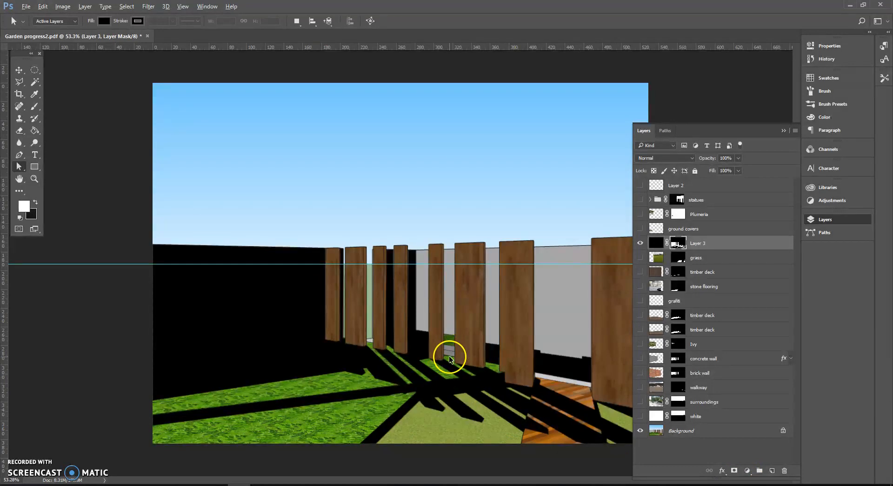
Select the uncovered grass-and-kerb gap between the fifth and sixth posts with the Polygonal Lasso and fill it white on Layer 3's mask.
scroll(450, 356, "up", 5)
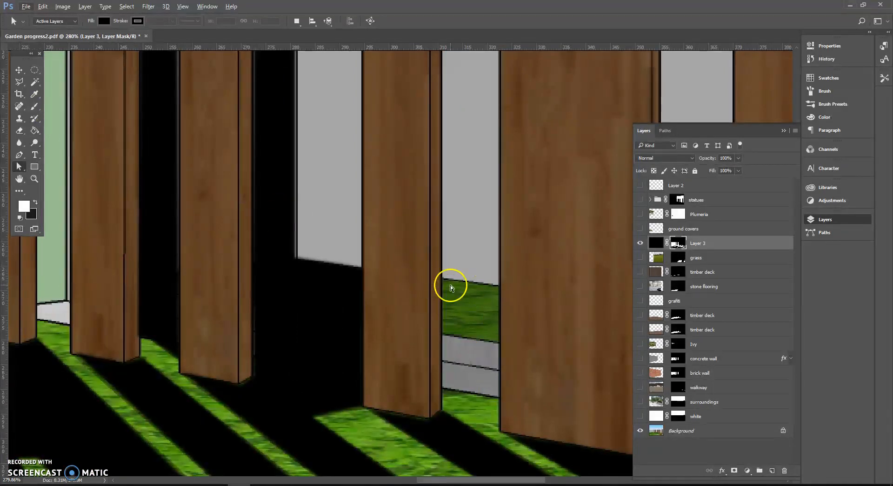
left_click(19, 81)
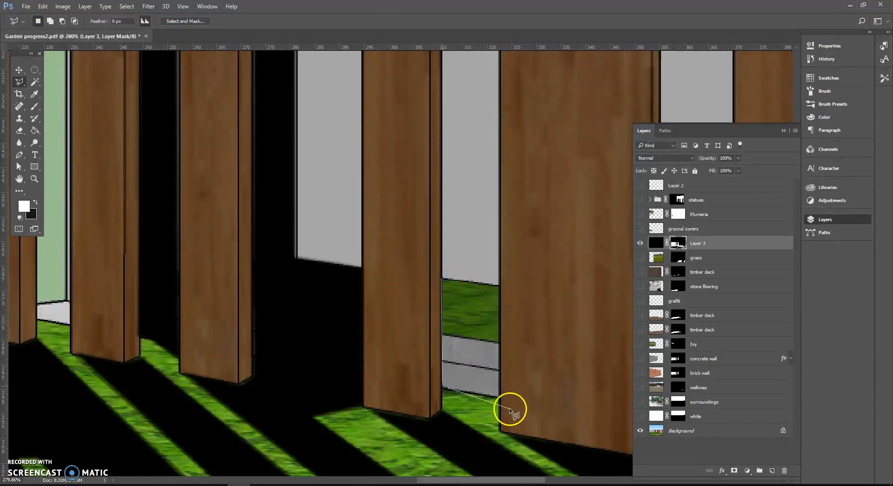
left_click(441, 279)
left_click(442, 278)
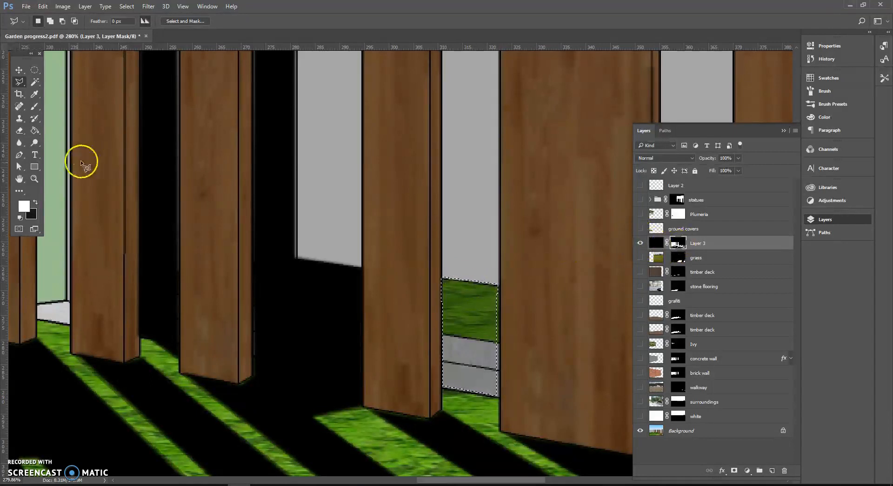
left_click(33, 132)
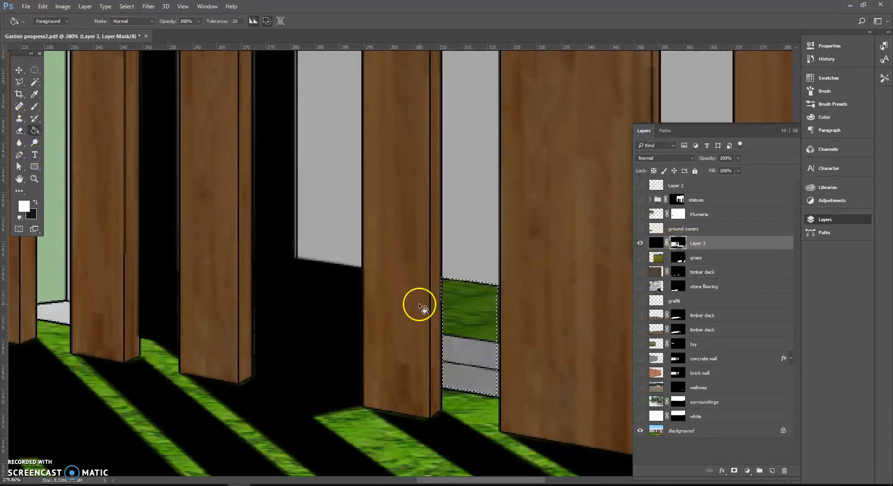
left_click(474, 336)
scroll(348, 330, "down", 2)
scroll(349, 330, "down", 7)
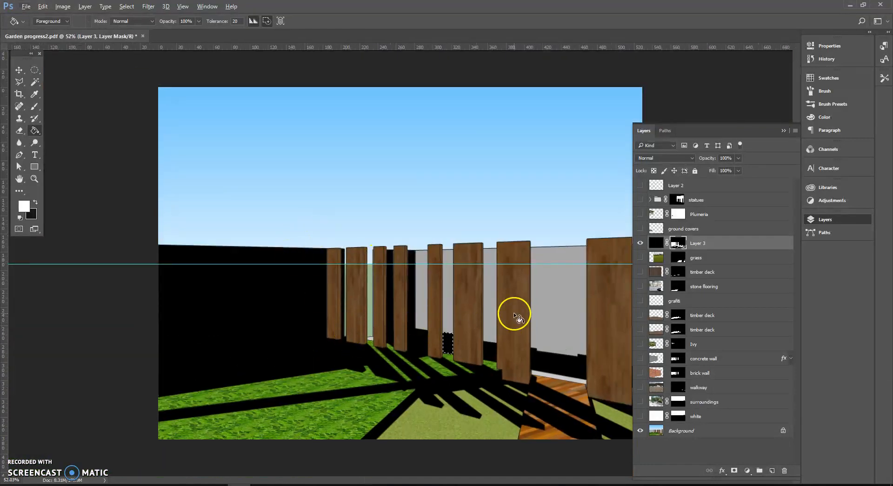
Show all layers from grass down to white beneath the black shadow layer.
left_click(640, 257)
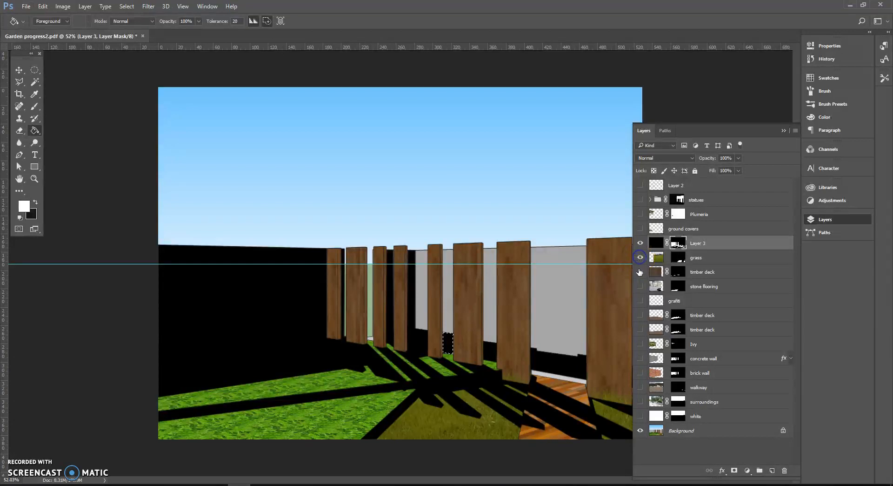
left_click(641, 286)
left_click(640, 300)
left_click(640, 314)
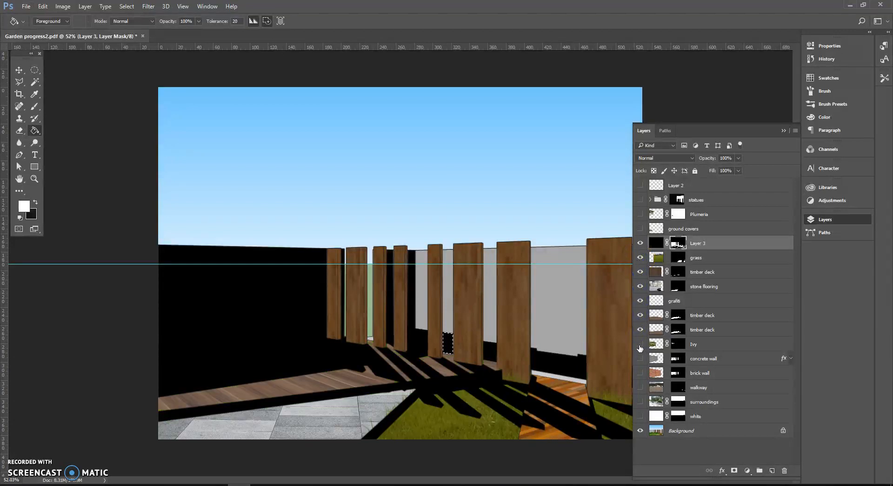
left_click(640, 344)
left_click(640, 387)
left_click(640, 401)
left_click(640, 416)
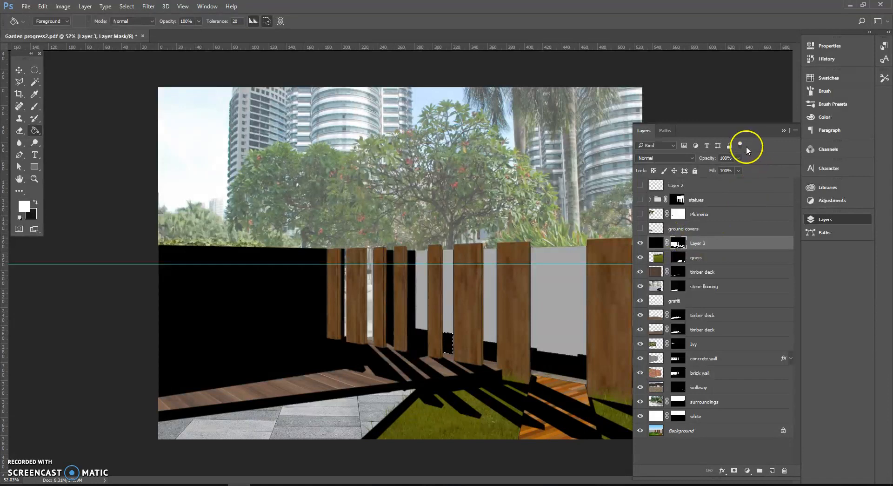
Lower the fill of the black shadow layer to 29%.
left_click(738, 158)
left_click(738, 170)
left_click_drag(712, 182, 730, 183)
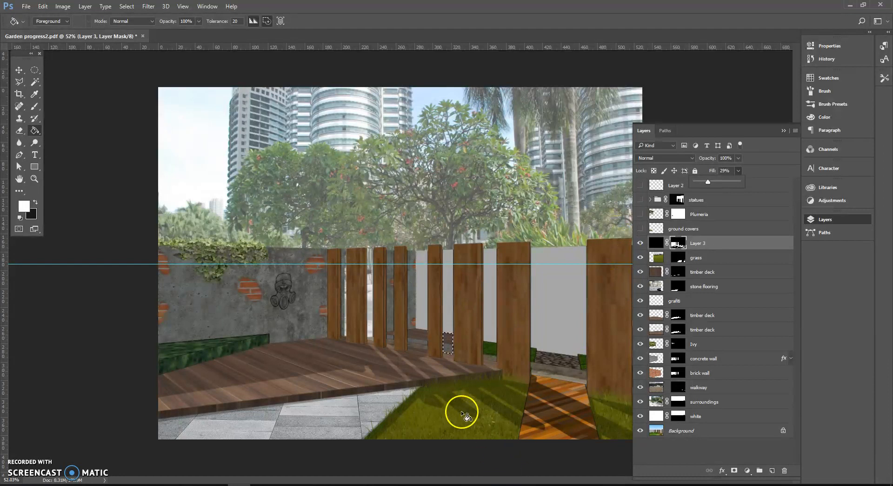
Outline the orange timber path between the last two posts with the Polygonal Lasso.
scroll(492, 433, "up", 4)
scroll(498, 424, "up", 3)
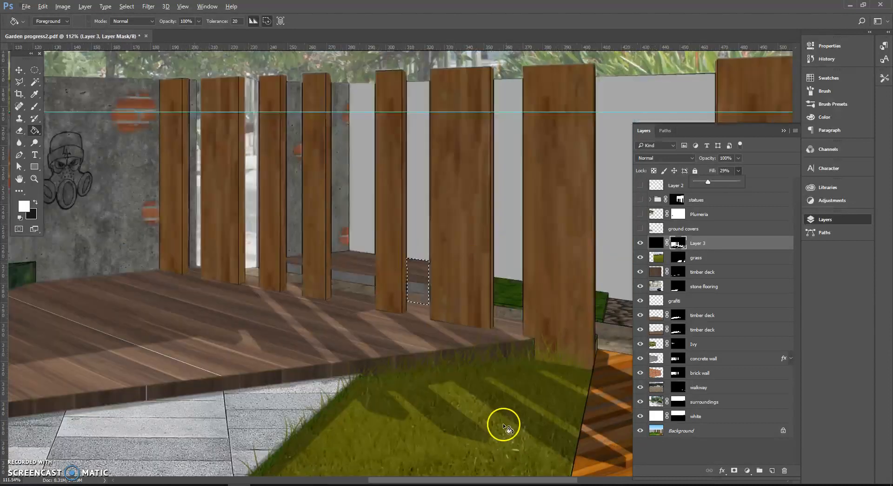
scroll(482, 354, "up", 2)
left_click_drag(510, 310, 484, 302)
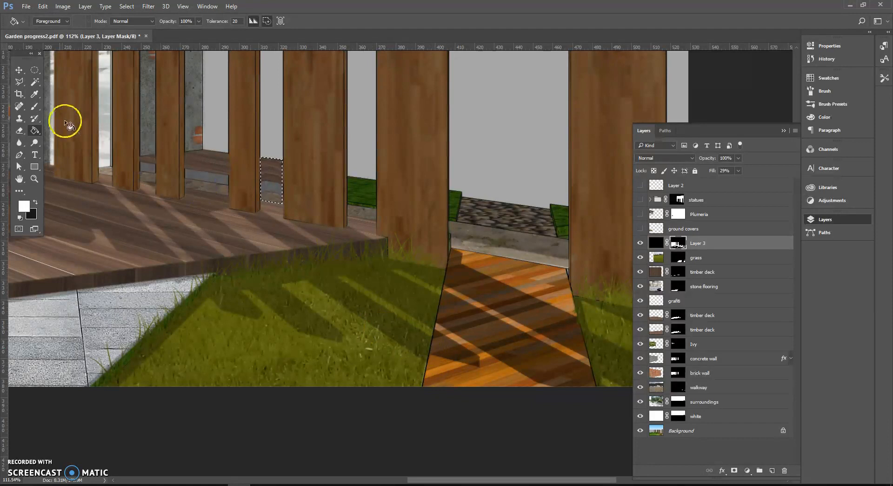
left_click(19, 82)
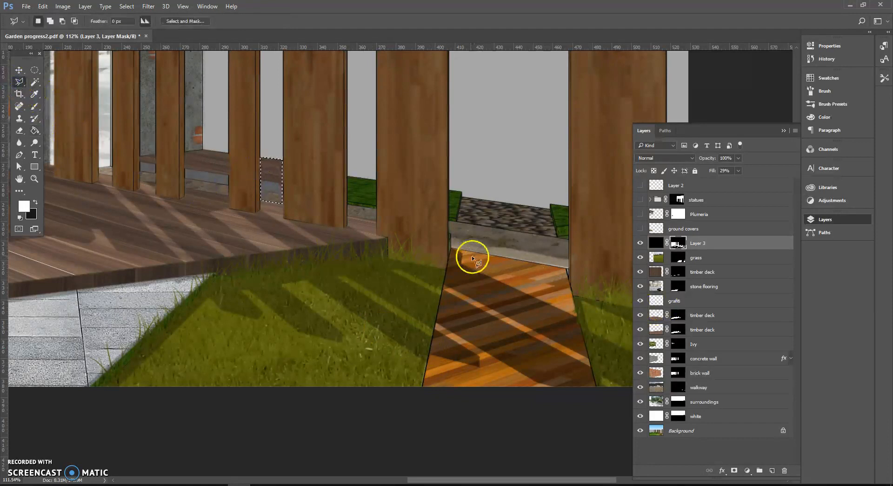
left_click(453, 249)
left_click(423, 387)
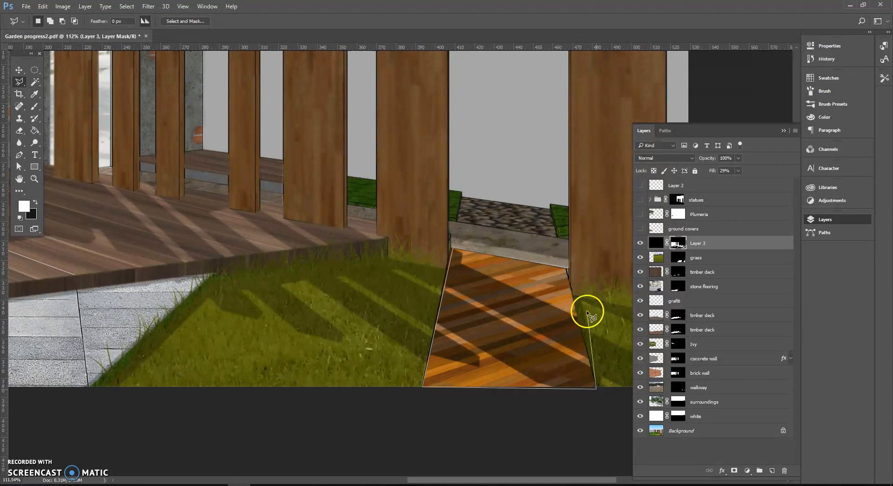
double_click(566, 266)
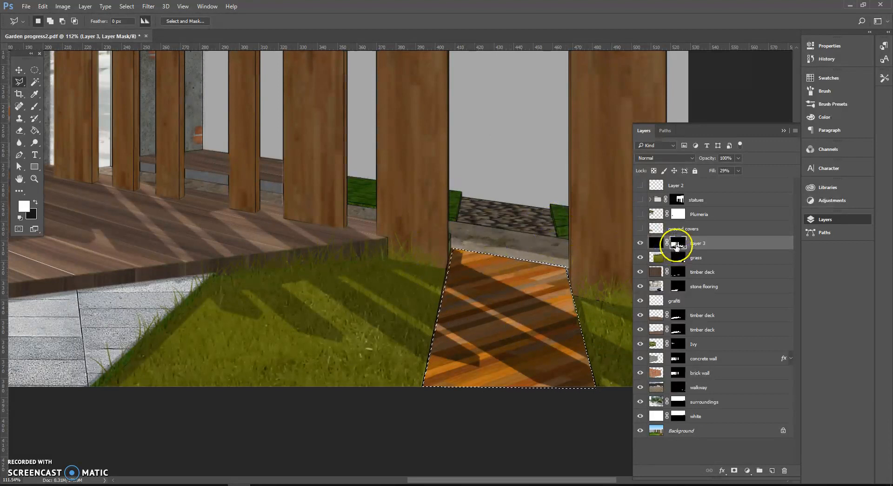
Fill the selected timber path area with black on Layer 3's mask and deselect it.
left_click(35, 201)
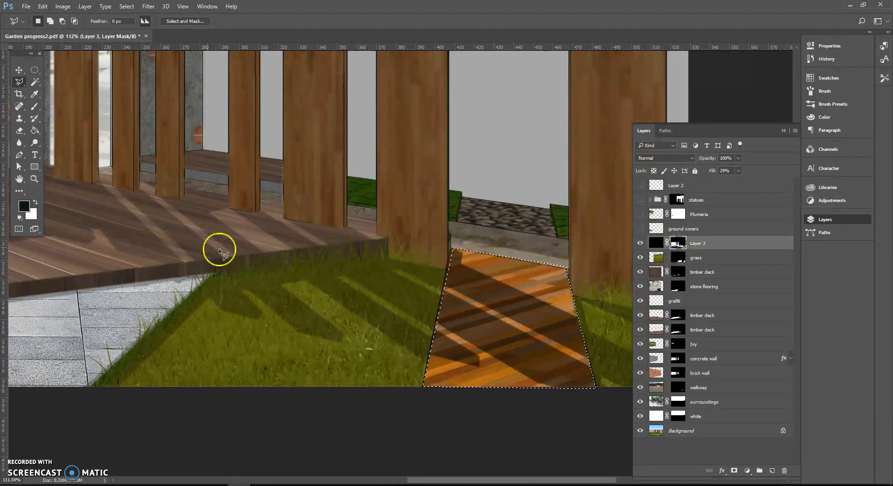
key("g")
left_click(506, 311)
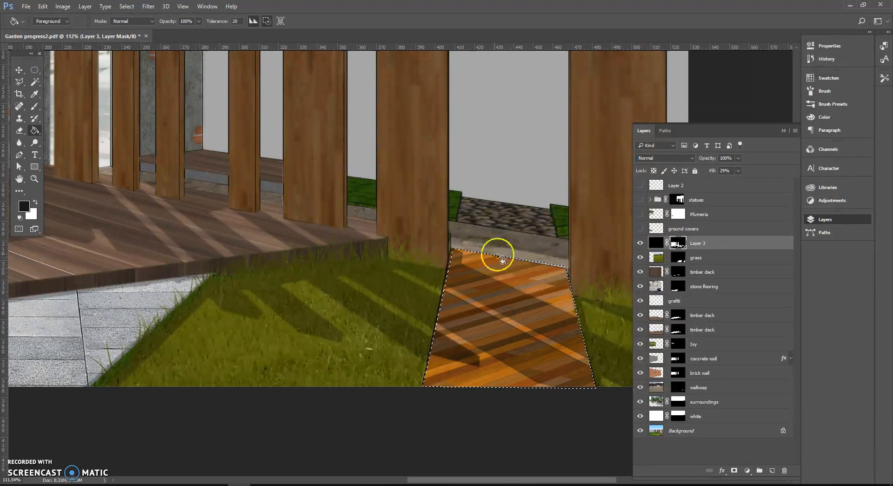
key("ctrl+d")
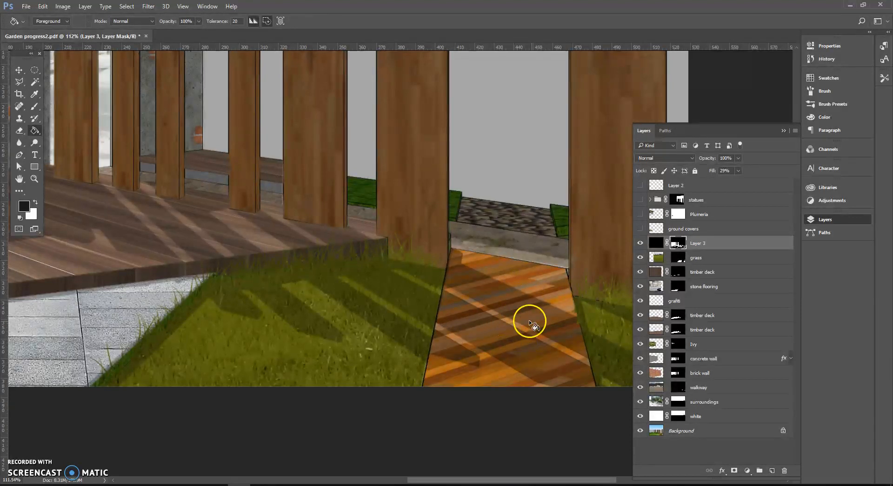
scroll(524, 309, "down", 5)
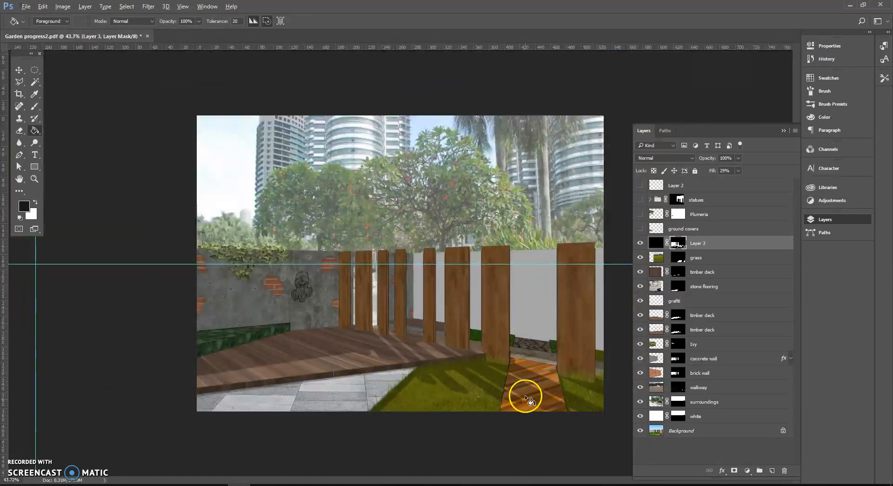
Choose the 24 px spatter brush for retouching the shadow edges on the grass.
scroll(477, 426, "up", 5)
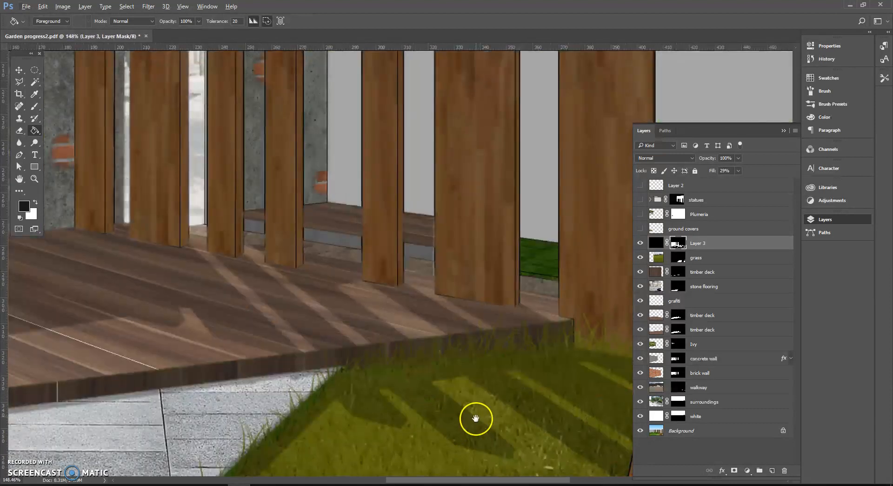
mouse_move(475, 417)
left_mouse_down()
mouse_move(455, 336)
mouse_move(425, 306)
left_mouse_up()
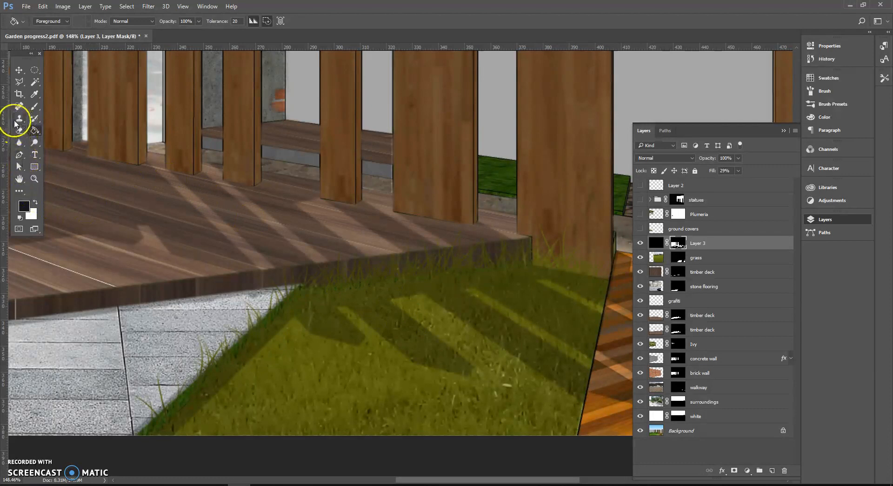
left_click(37, 104)
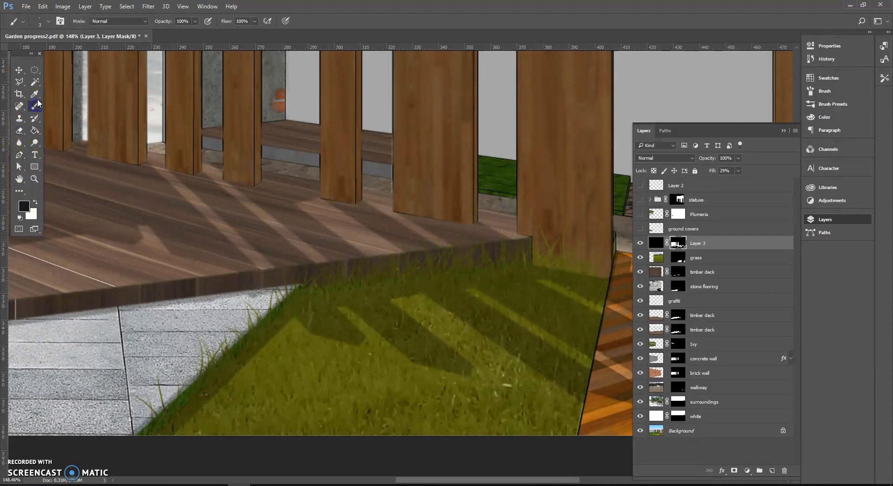
left_click(37, 21)
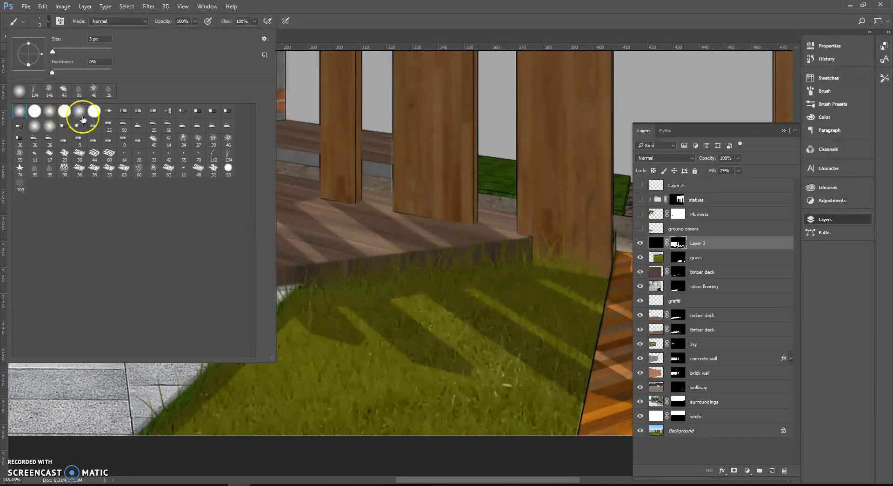
left_click(184, 139)
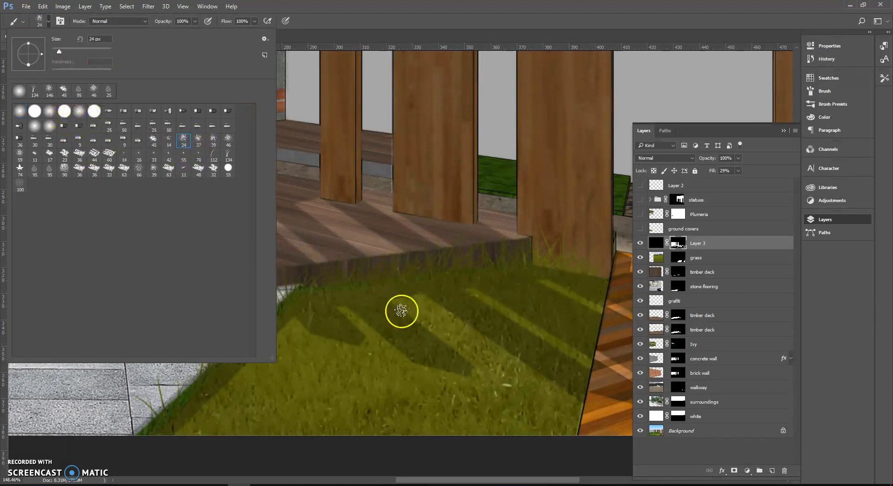
left_click(395, 305)
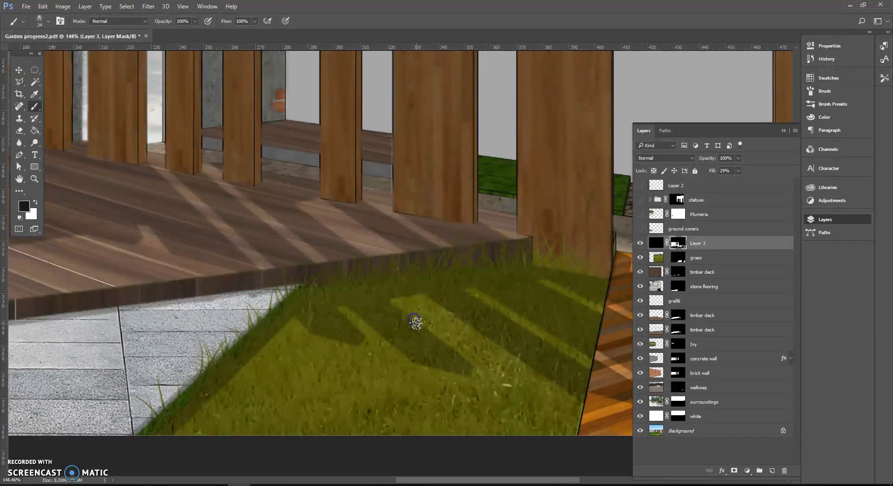
Dab white on Layer 3's mask along the edges of the grass shadows to roughen their outlines.
left_click(35, 202)
left_click(403, 315)
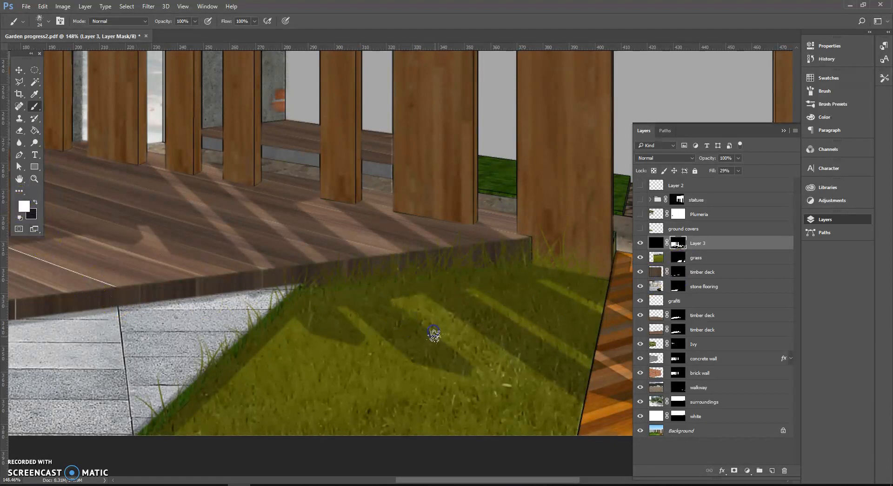
scroll(447, 381, "up", 4)
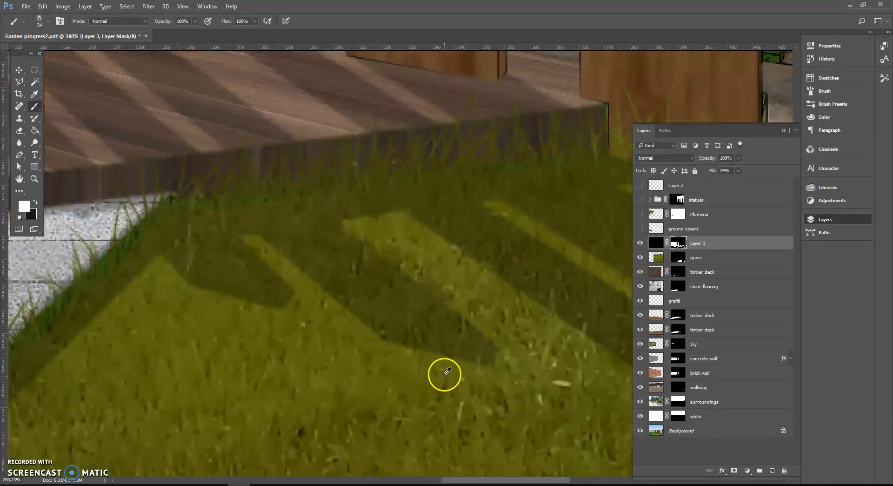
mouse_move(460, 320)
left_mouse_down()
mouse_move(455, 296)
mouse_move(488, 318)
mouse_move(501, 350)
mouse_move(513, 350)
mouse_move(461, 353)
left_mouse_up()
left_click(433, 341)
left_click(354, 312)
left_click(312, 257)
left_click(368, 228)
left_click(255, 159)
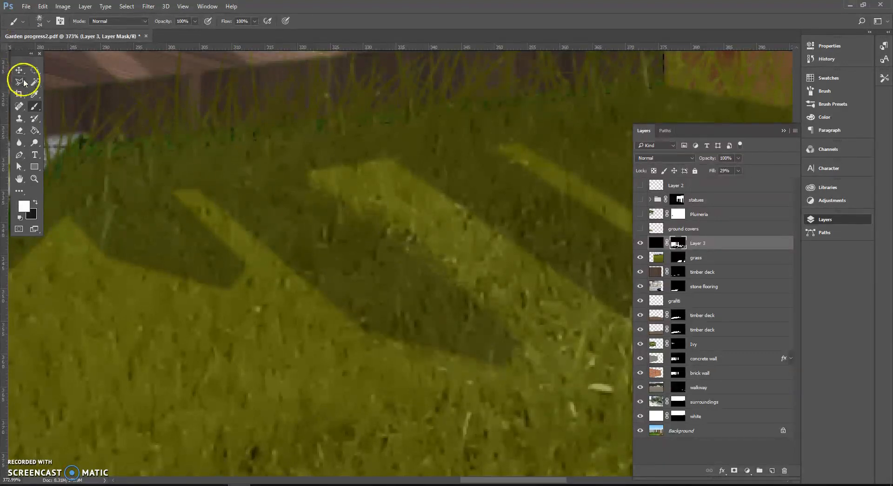
Choose the 134 px grass-blade brush and make black the foreground colour.
left_click(40, 23)
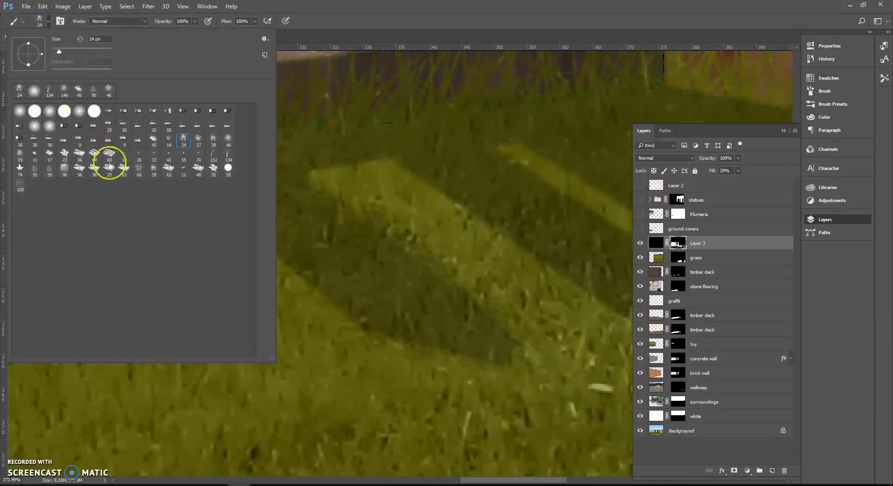
left_click(229, 156)
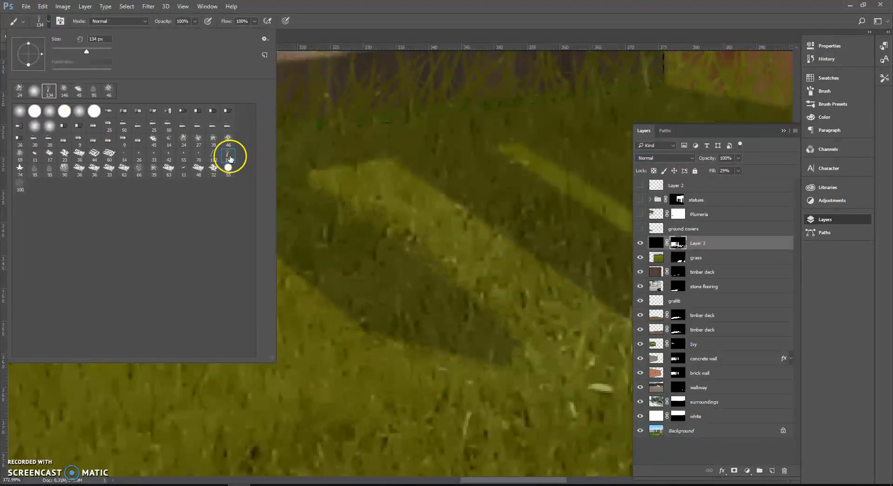
key("Return")
left_click(36, 203)
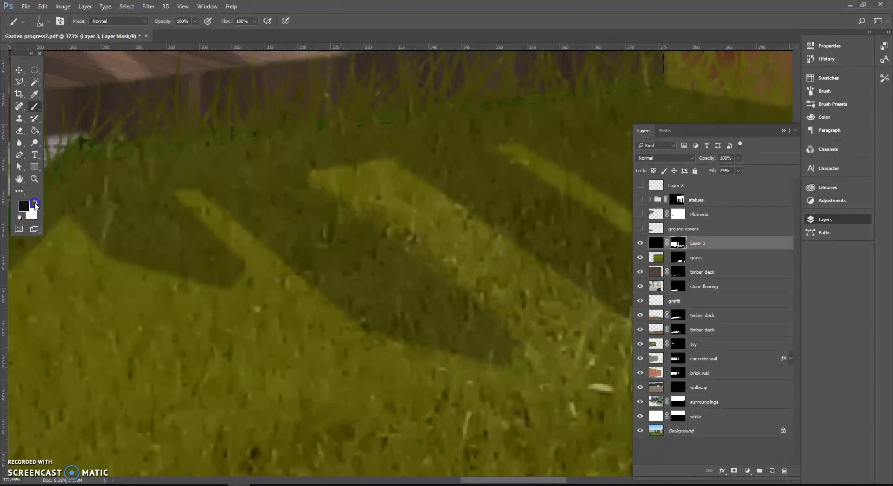
left_click(27, 208)
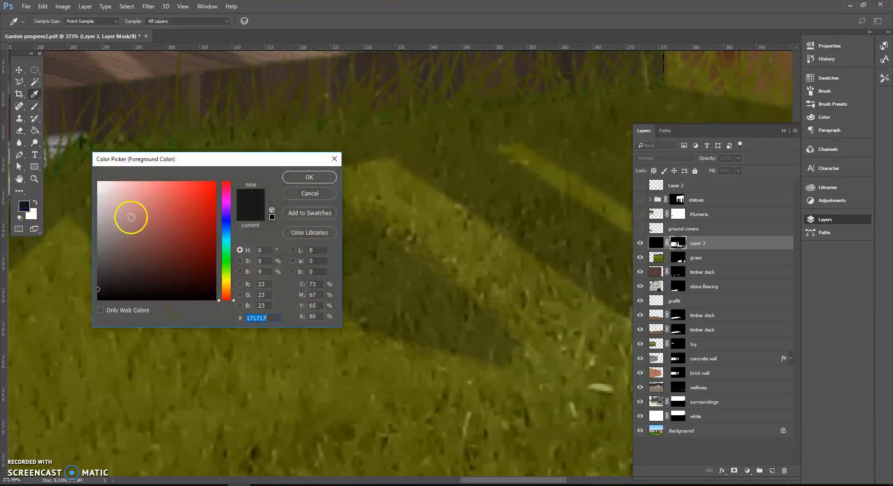
left_click(291, 179)
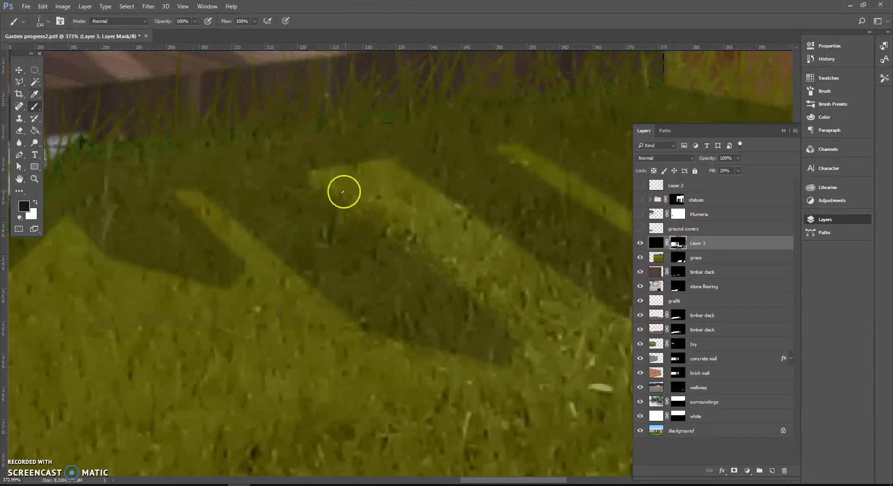
Try painting black grass blades on the mask at the shadow edge with the brush at 97 px, and undo the stroke.
left_click(39, 22)
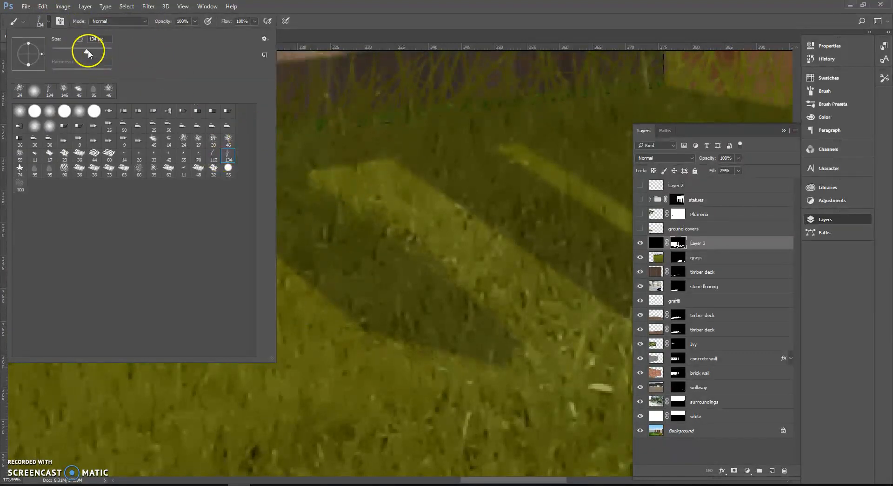
left_click(377, 213)
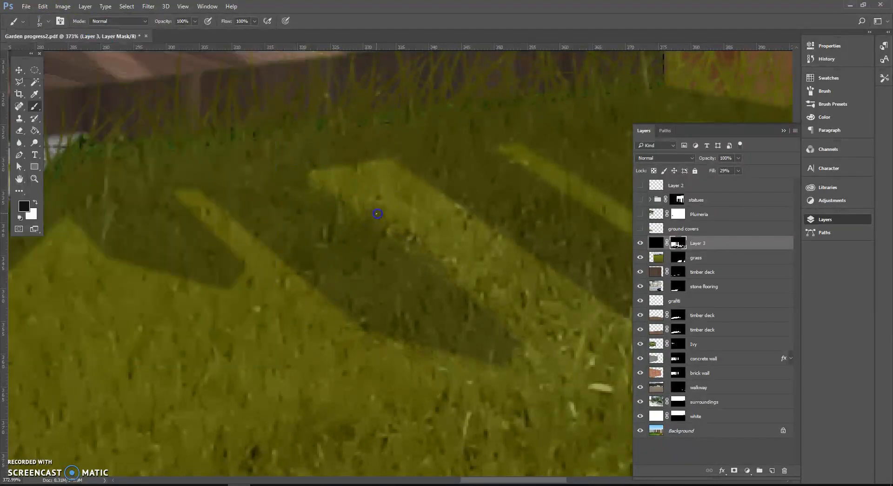
left_click(403, 238)
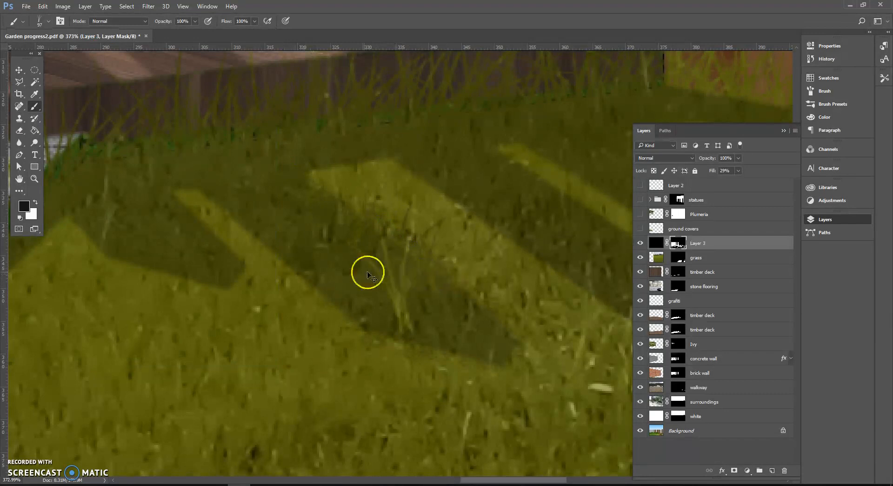
key("ctrl+z")
Set the foreground colour to white and reduce the grass-blade brush to 55 px.
left_click(25, 206)
left_click_drag(124, 236, 72, 136)
left_click(309, 177)
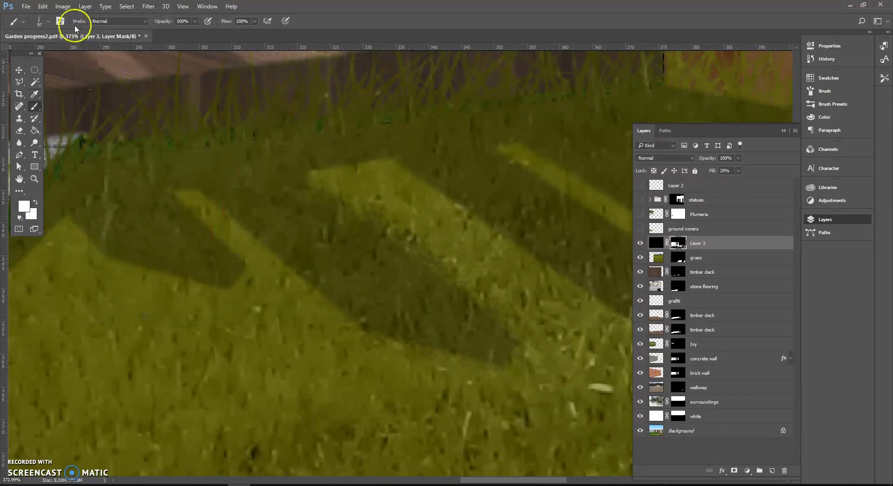
left_click(37, 22)
left_click_drag(78, 51, 69, 48)
Paint white grass blades on Layer 3's mask along the edges of the post shadows on the lawn.
left_click(371, 222)
left_click(163, 200)
left_click(206, 231)
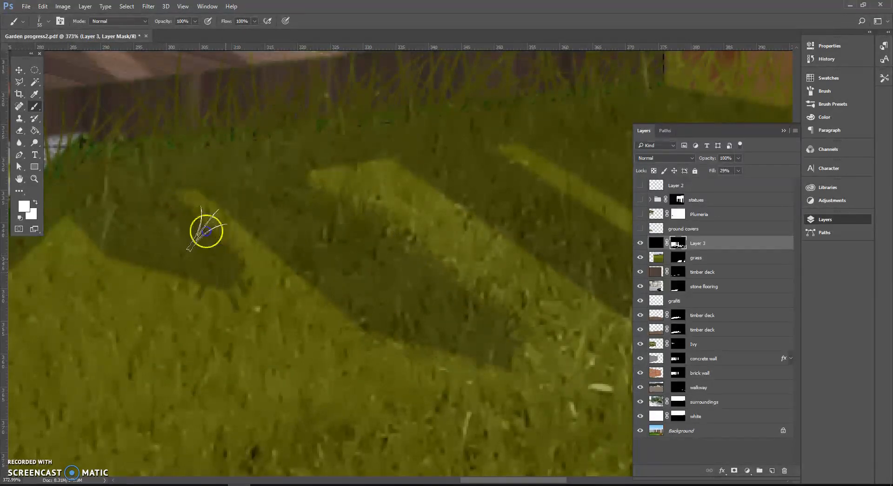
left_click(150, 253)
left_click(321, 153)
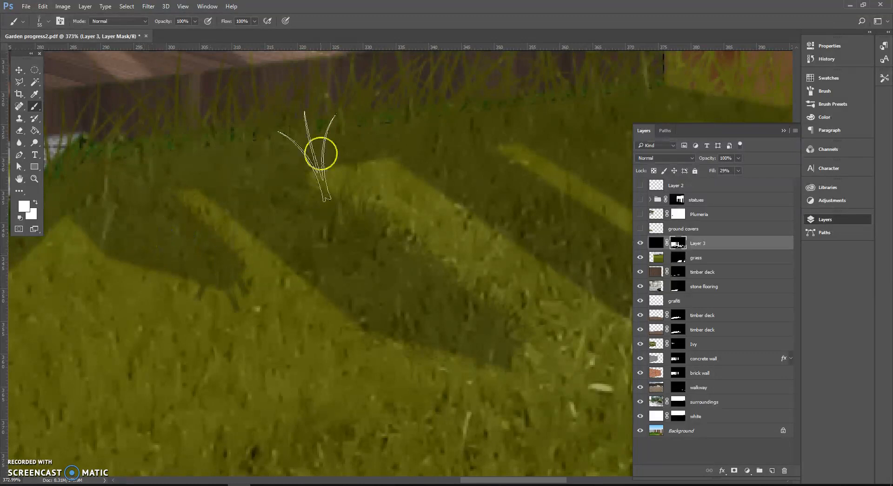
left_click_drag(449, 151, 345, 153)
left_click(373, 191)
Choose the 24 px spatter brush for painting on Layer 3's mask.
scroll(372, 192, "down", 5)
key("super")
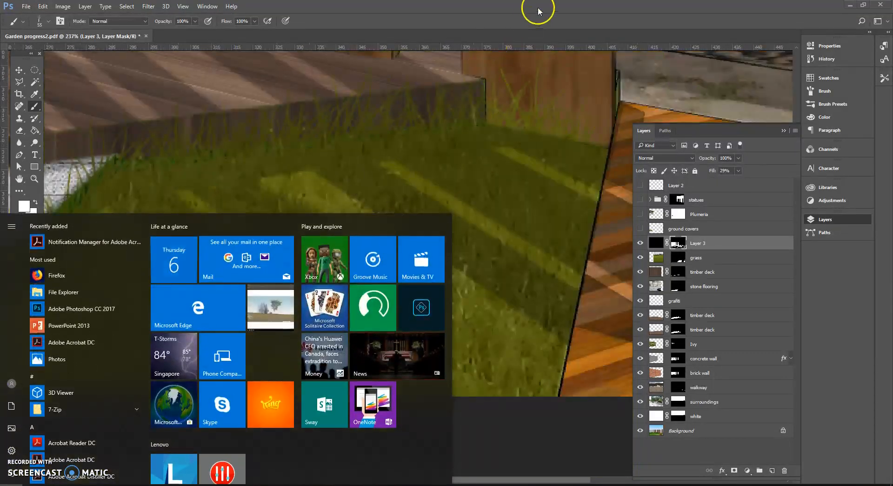
scroll(414, 141, "down", 3)
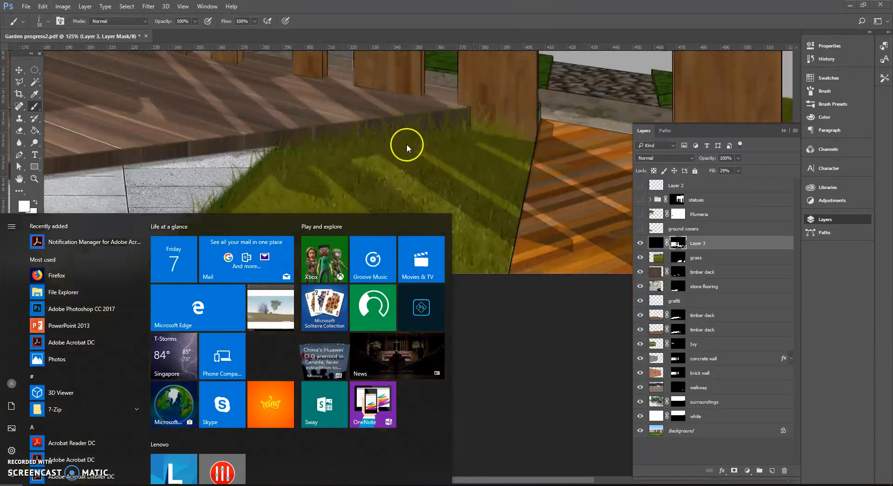
scroll(406, 145, "down", 2)
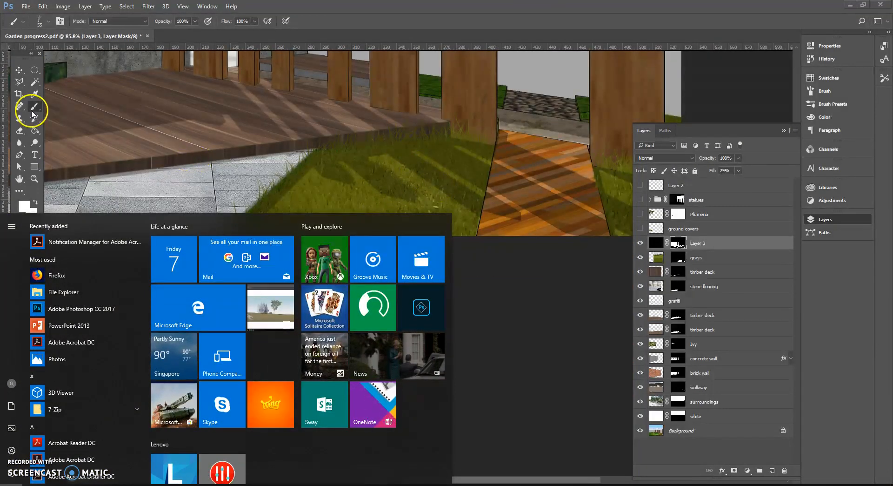
left_click(40, 23)
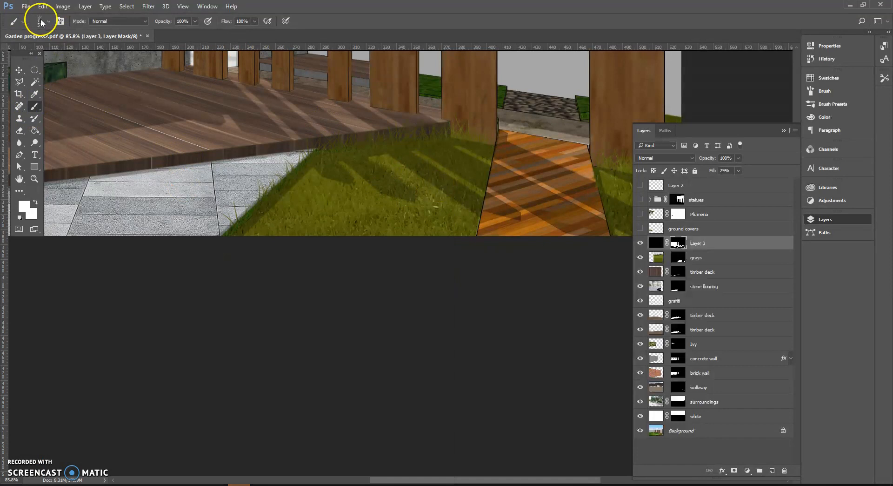
left_click(40, 23)
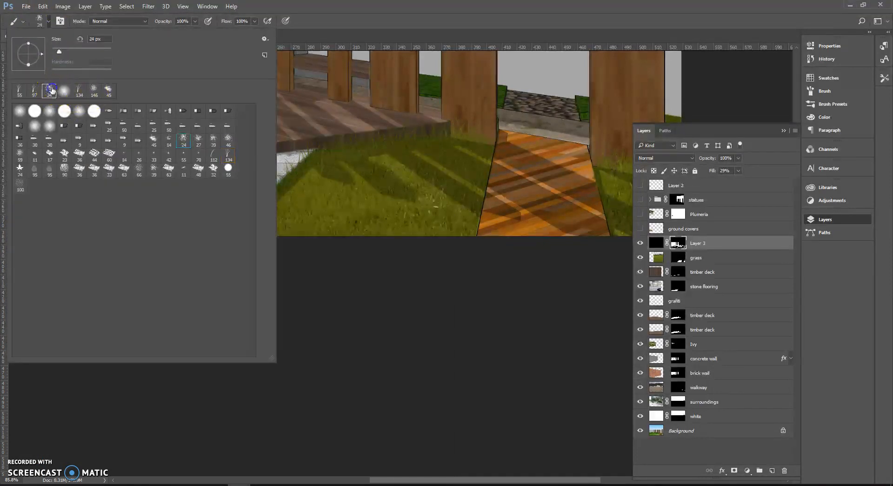
Dab white spatter on Layer 3's mask along the sunlit strips between the post shadows near the timber path.
scroll(441, 167, "up", 4)
left_click(386, 154)
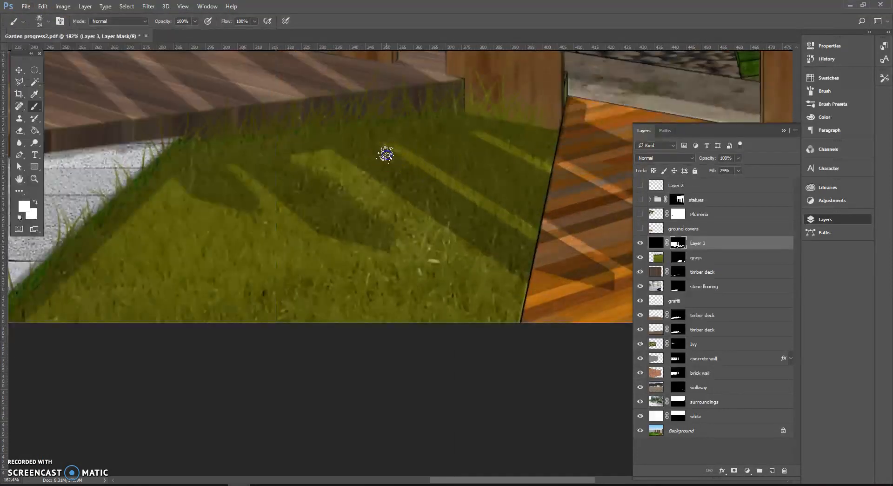
left_click(456, 194)
left_click(436, 184)
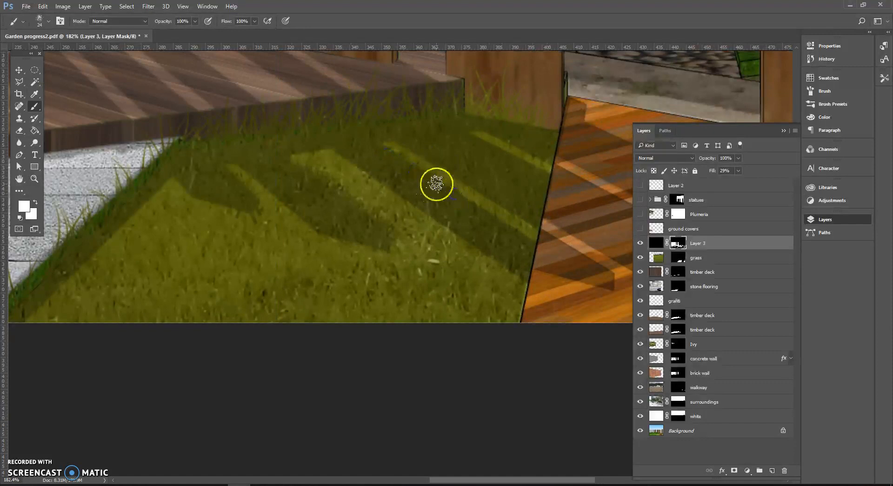
left_click(468, 206)
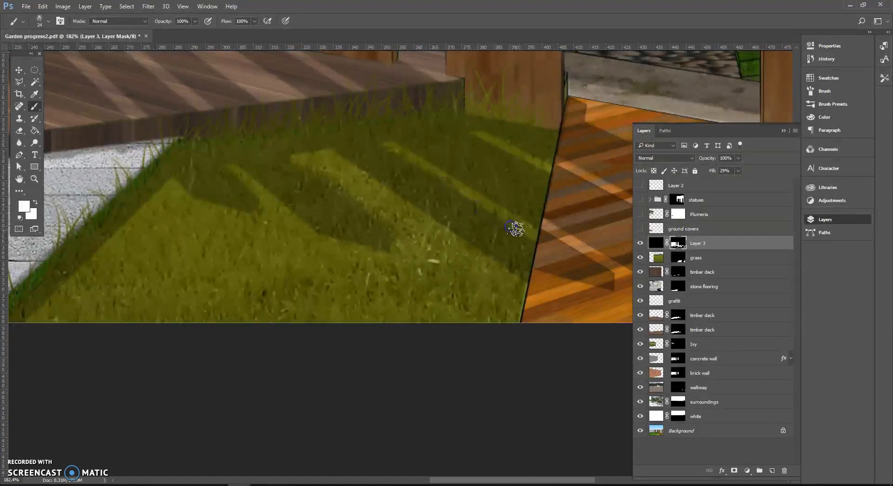
left_click(488, 144)
left_click(422, 149)
left_click(409, 150)
left_click(484, 144)
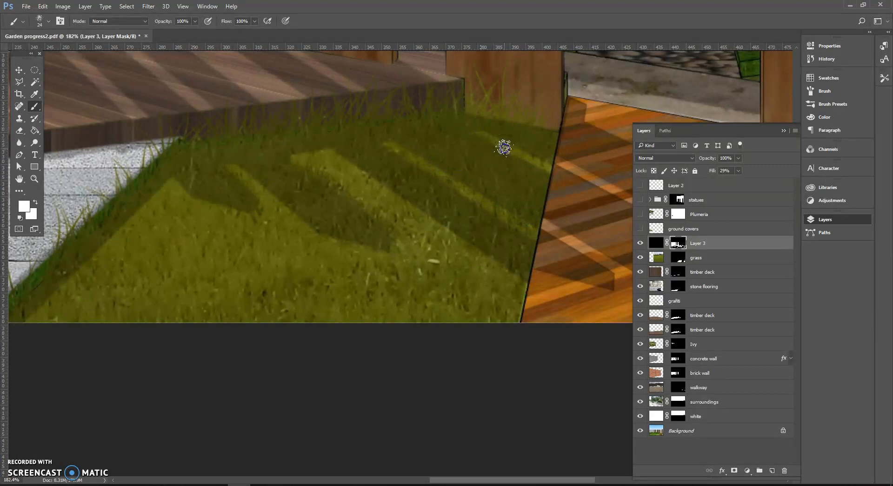
Paint white spatter on Layer 3's mask around the smallest post shadow and along the lawn shadow beside the stone paving.
left_click(242, 187)
left_click(230, 210)
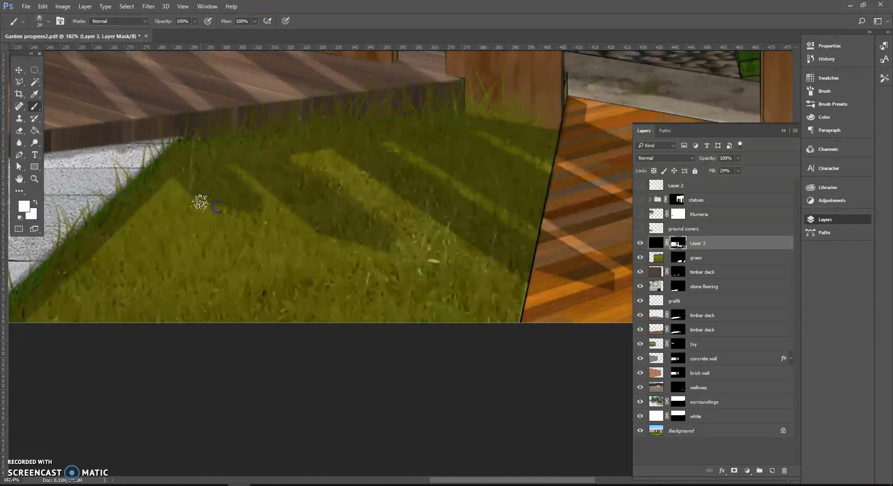
mouse_move(201, 195)
left_mouse_down()
mouse_move(182, 180)
mouse_move(141, 200)
left_mouse_up()
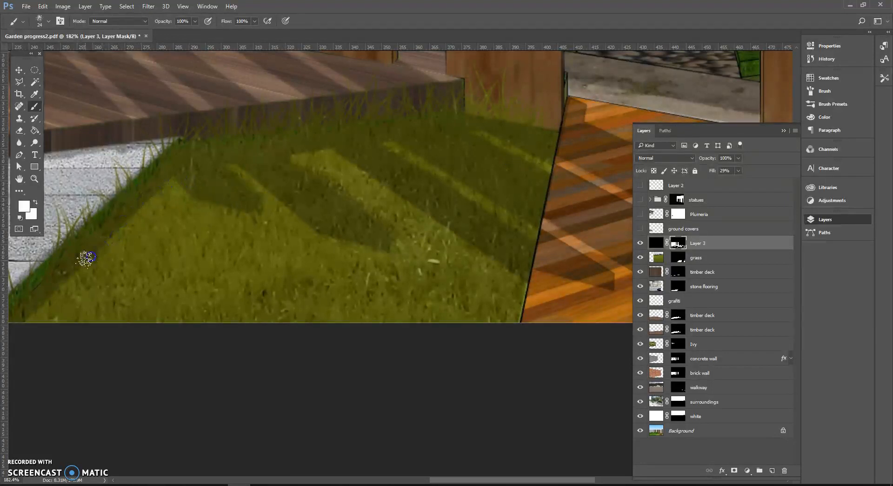
left_click(57, 282)
Set the background colour to black and swap it with the white foreground colour.
left_click(30, 214)
left_click_drag(133, 246, 56, 315)
left_click(300, 178)
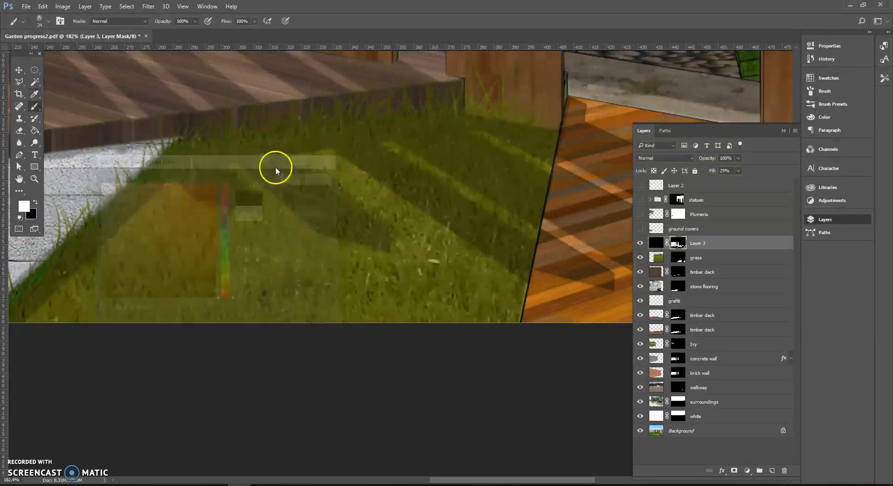
left_click(36, 202)
Roughen the shadow edges on the paving side of the lawn with black spatter, touching up between two post shadows in white.
left_click(36, 320)
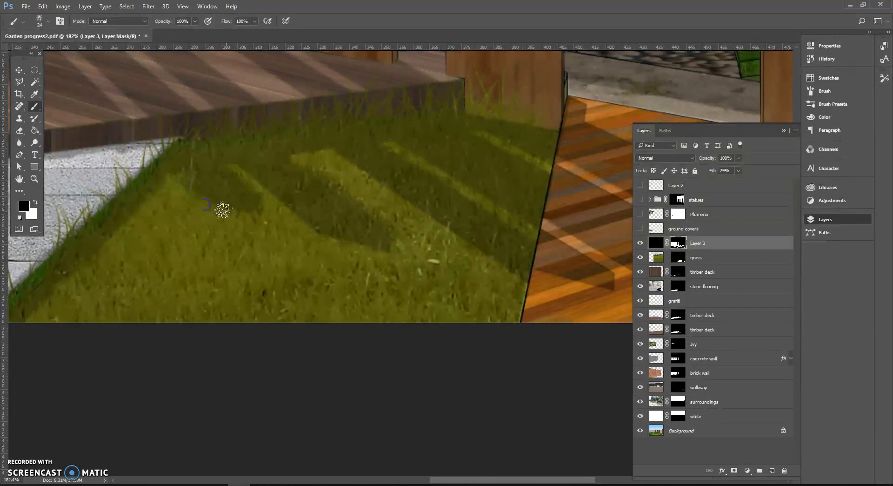
left_click(266, 188)
left_click_drag(308, 231, 249, 177)
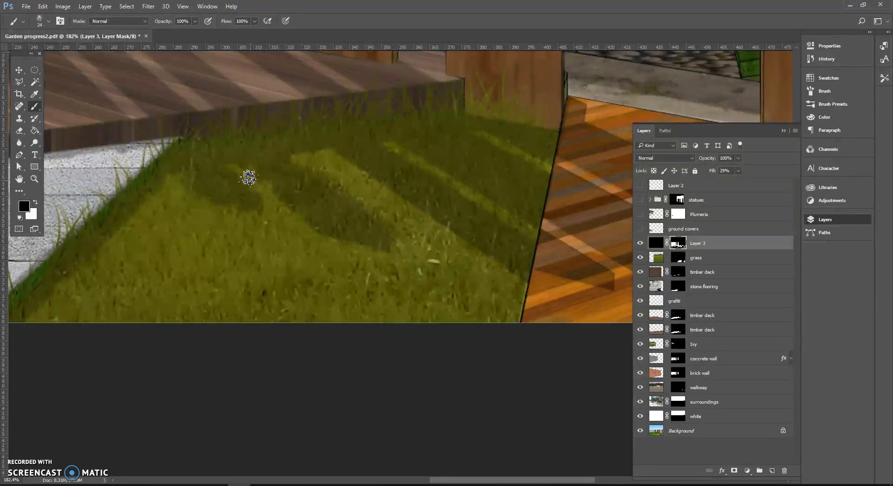
mouse_move(299, 194)
left_mouse_down()
mouse_move(256, 165)
mouse_move(252, 152)
mouse_move(210, 206)
mouse_move(69, 211)
mouse_move(33, 203)
mouse_move(26, 192)
mouse_move(45, 211)
mouse_move(9, 207)
mouse_move(71, 215)
left_mouse_up()
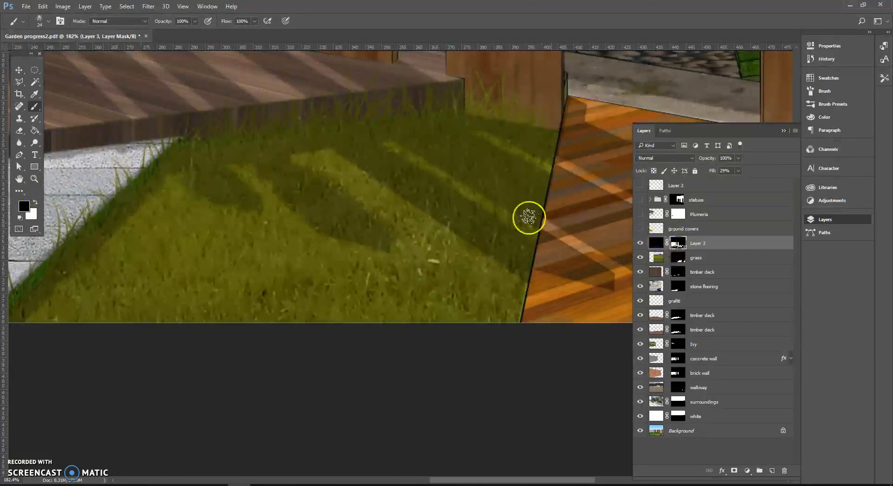
key("x")
mouse_move(293, 169)
left_mouse_down()
mouse_move(313, 155)
mouse_move(262, 166)
left_mouse_up()
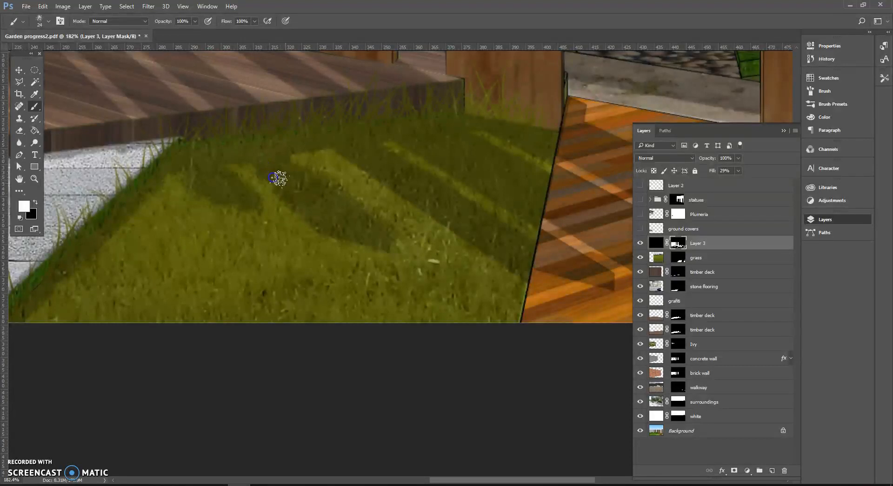
Break up the edges of the remaining post shadows toward the timber path with black spatter on Layer 3's mask.
key("x")
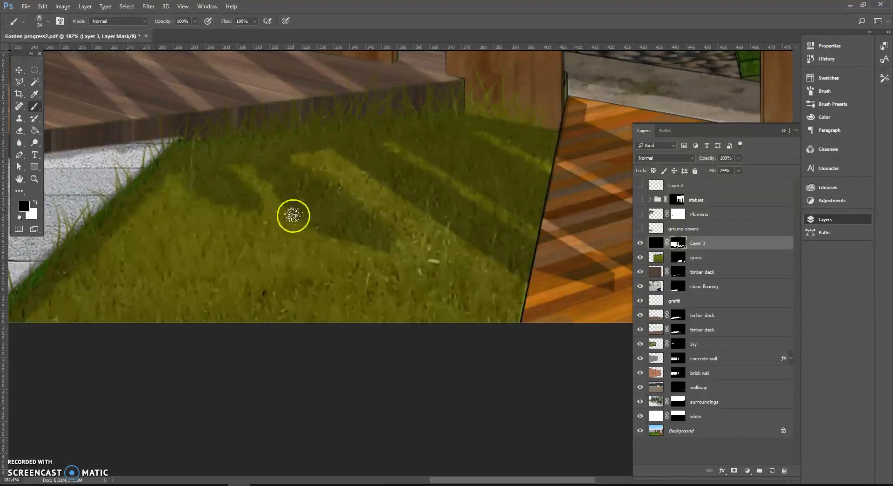
left_click(367, 206)
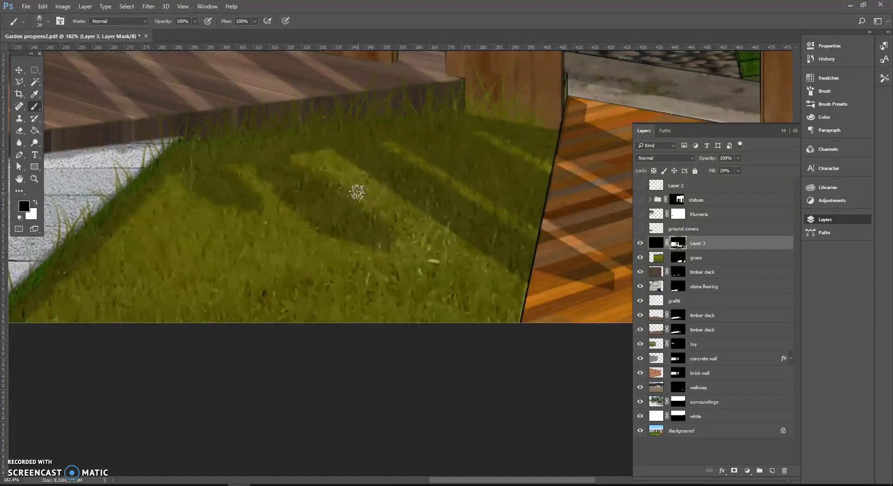
left_click(361, 171)
left_click(403, 204)
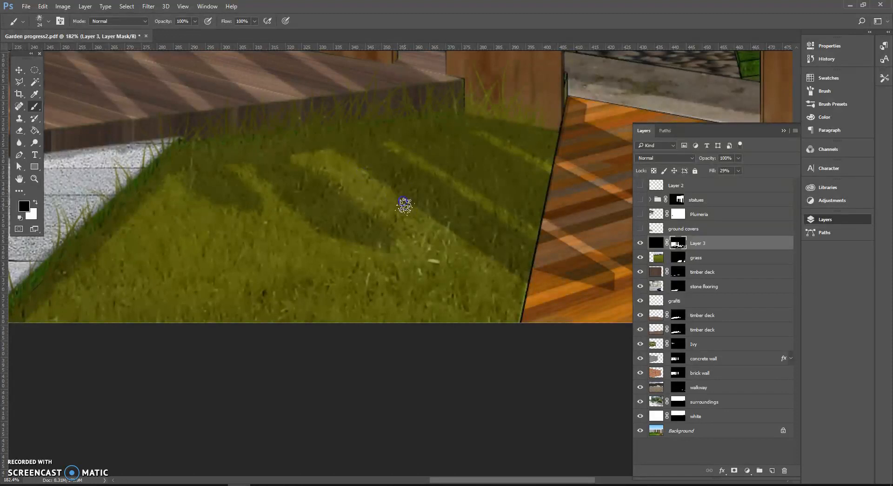
left_click(448, 234)
left_click(385, 145)
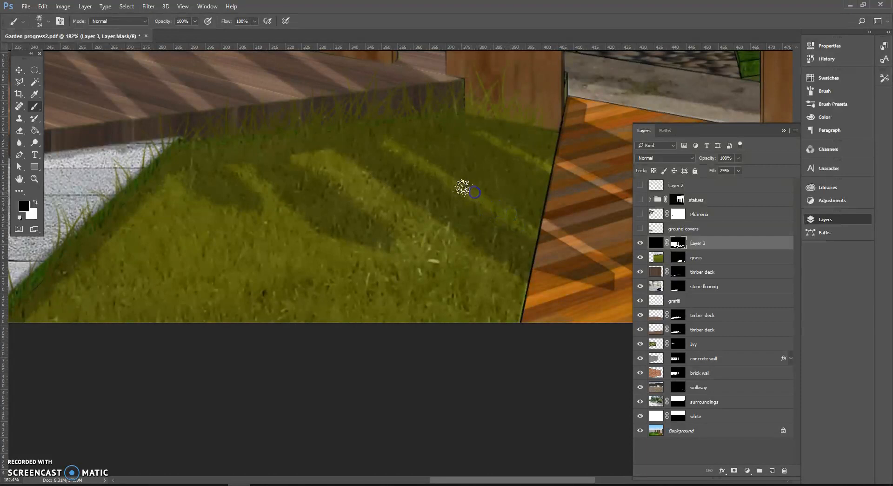
mouse_move(426, 162)
left_mouse_down()
mouse_move(405, 150)
mouse_move(471, 134)
mouse_move(490, 143)
mouse_move(482, 138)
left_mouse_up()
left_click(500, 145)
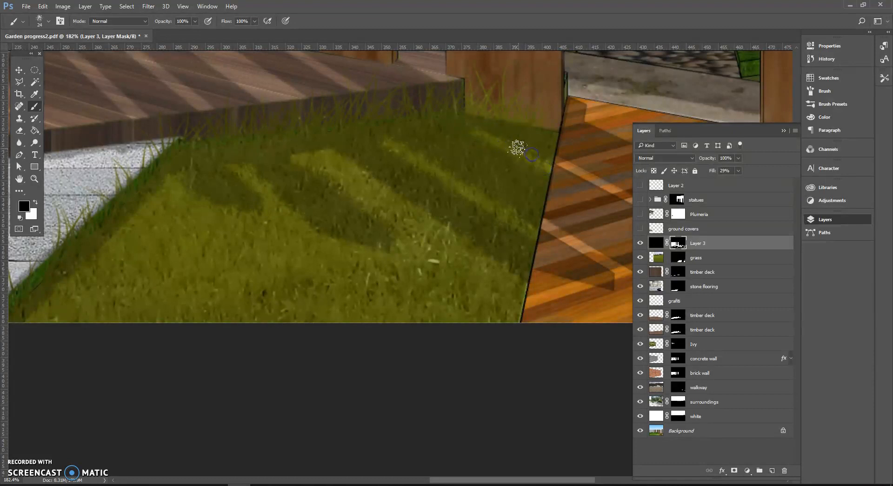
left_click(518, 149)
Paint spatter on the shadow mask at the base of the post on the far side of the timber path, switching to white.
scroll(475, 194, "down", 2)
scroll(463, 200, "up", 3)
scroll(485, 206, "down", 3)
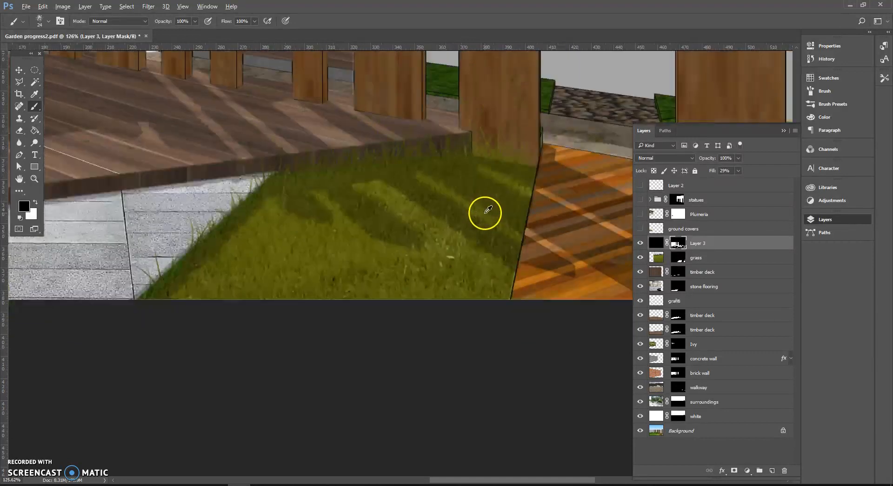
scroll(486, 211, "down", 2)
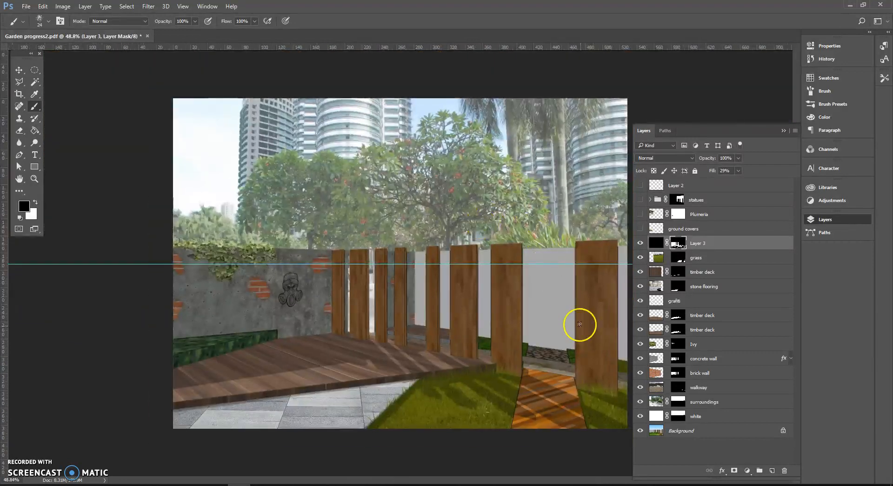
left_click(785, 131)
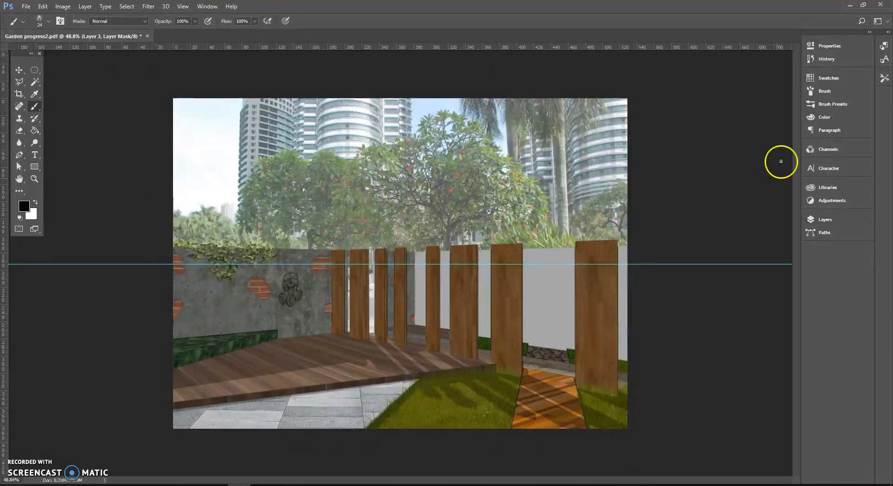
scroll(604, 447, "up", 2)
scroll(612, 441, "up", 3)
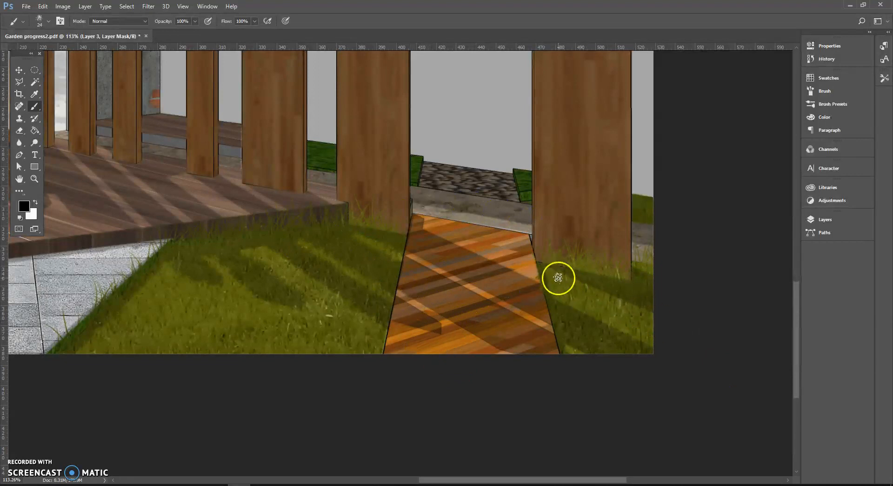
left_click(574, 282)
left_click_drag(582, 270, 573, 265)
left_click_drag(599, 266, 589, 266)
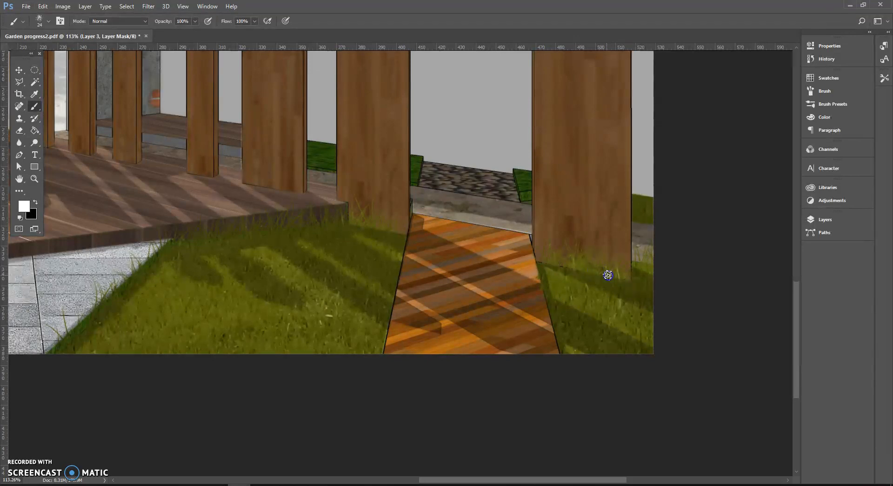
Roughen the shadow edges on the small lawn beyond the timber path with black spatter.
key("x")
left_click(572, 282)
left_click(650, 274)
left_click(619, 329)
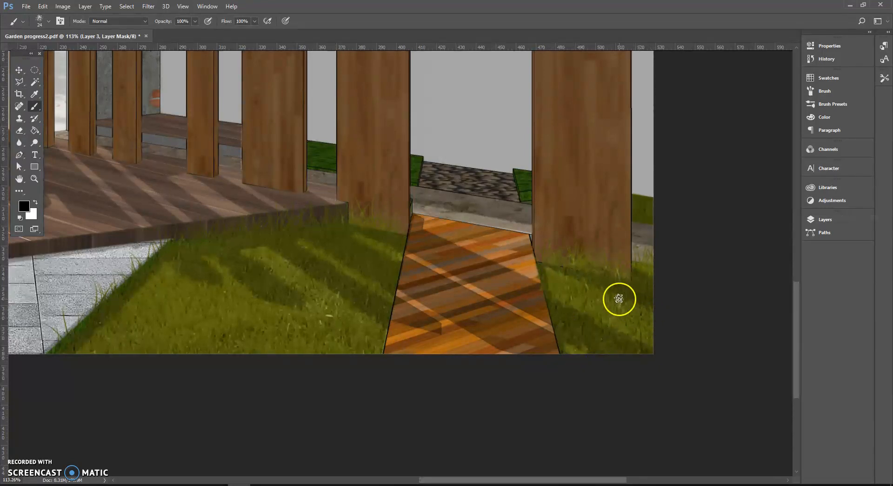
Make the ground covers, Plumeria and statues layers visible again.
scroll(629, 263, "down", 2, "alt")
scroll(630, 263, "down", 3, "alt")
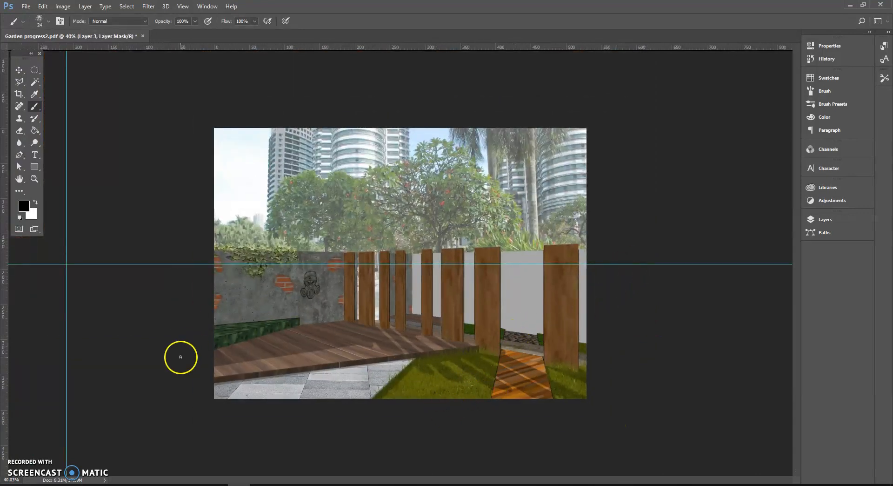
left_click(805, 219)
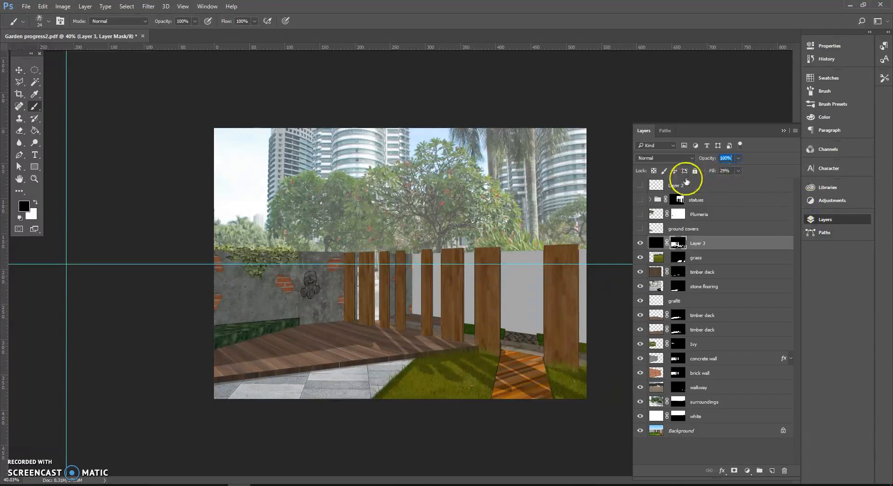
left_click(640, 228)
left_click(640, 214)
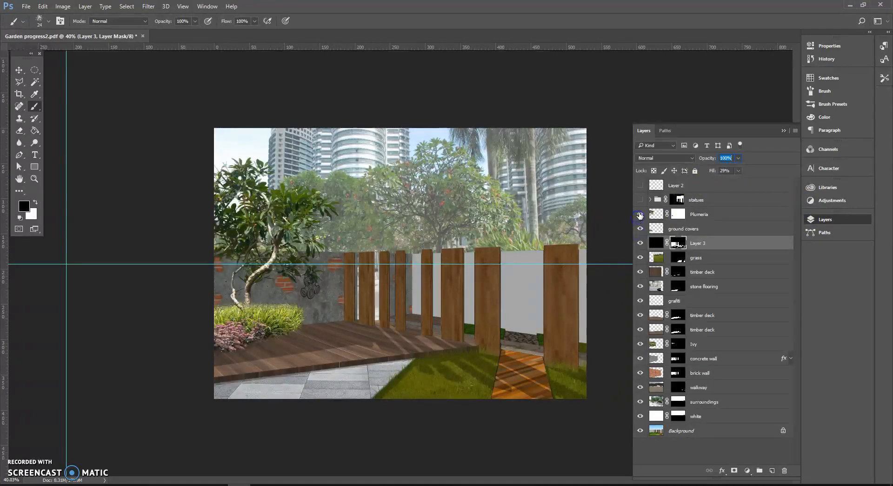
left_click(640, 199)
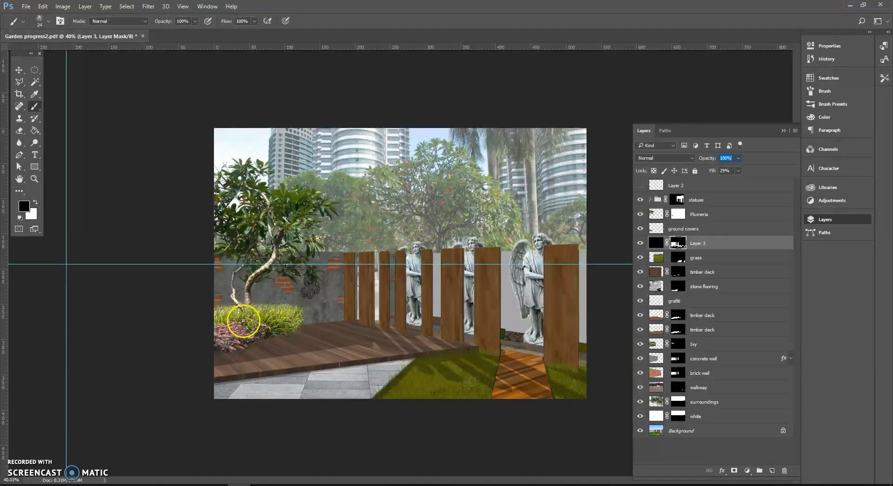
Move Layer 3 above the ground covers and Plumeria layers, just below the statues group.
left_click_drag(652, 245, 652, 222)
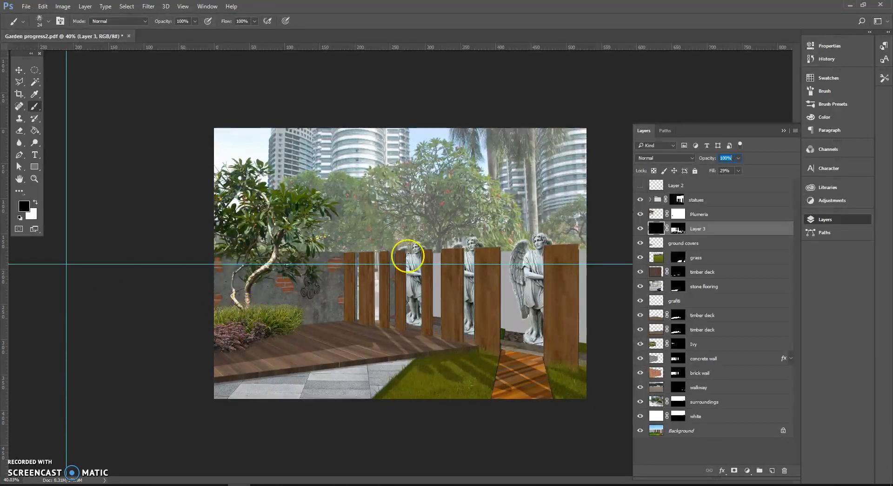
left_click_drag(654, 228, 653, 208)
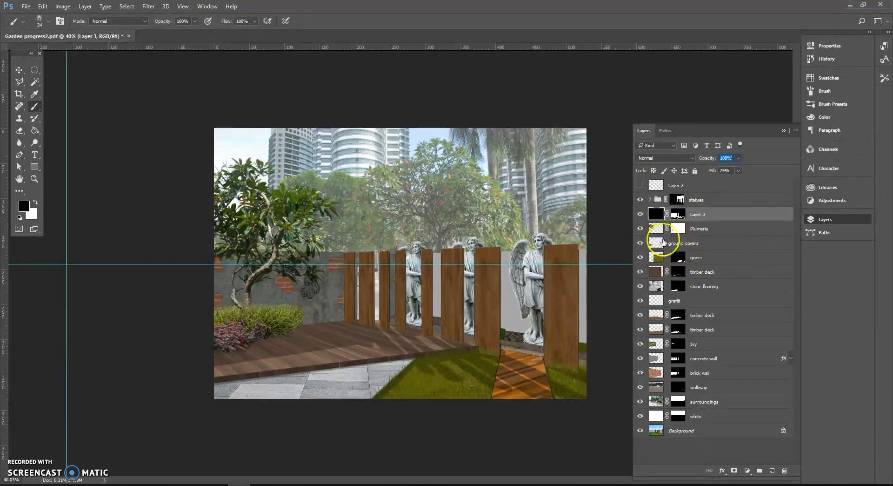
Select the outline of the tree on the Plumeria layer by magic-wanding its empty area and inverting the selection.
left_click(653, 228)
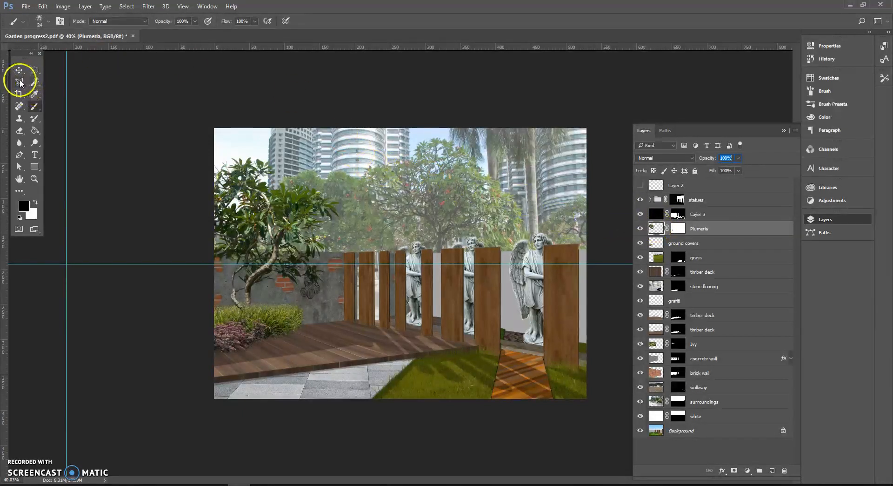
left_click(36, 84)
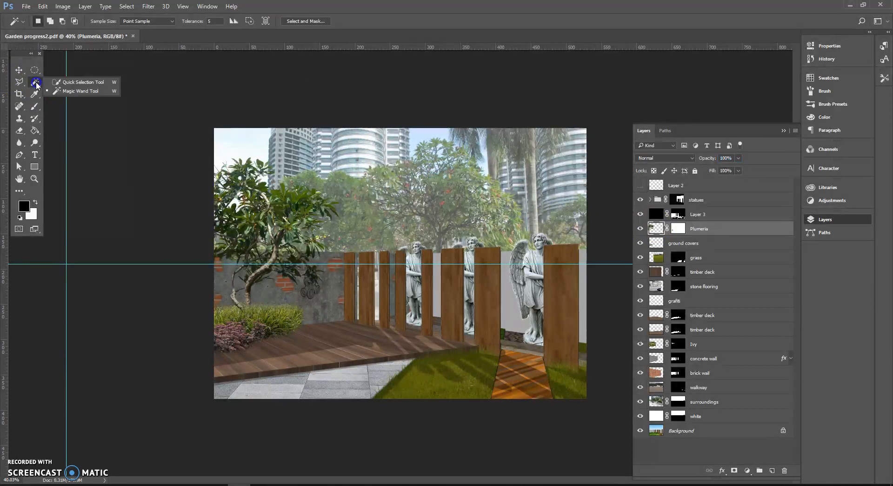
left_click(77, 90)
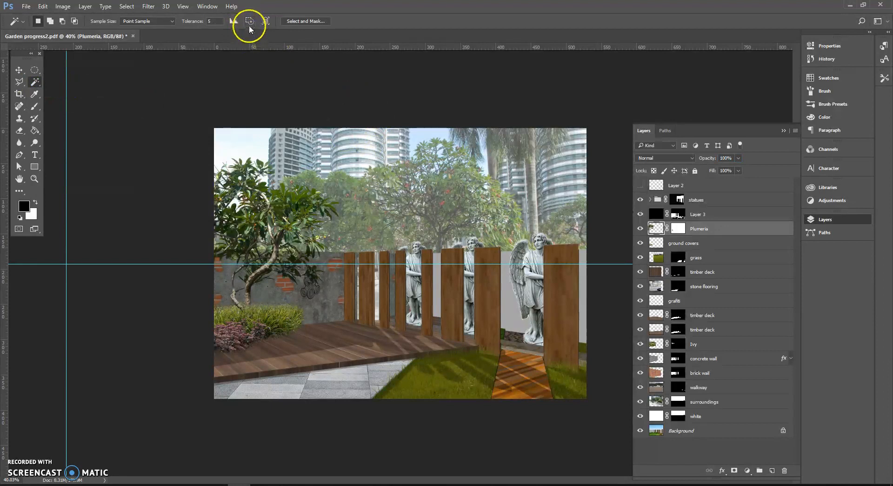
left_click(282, 145)
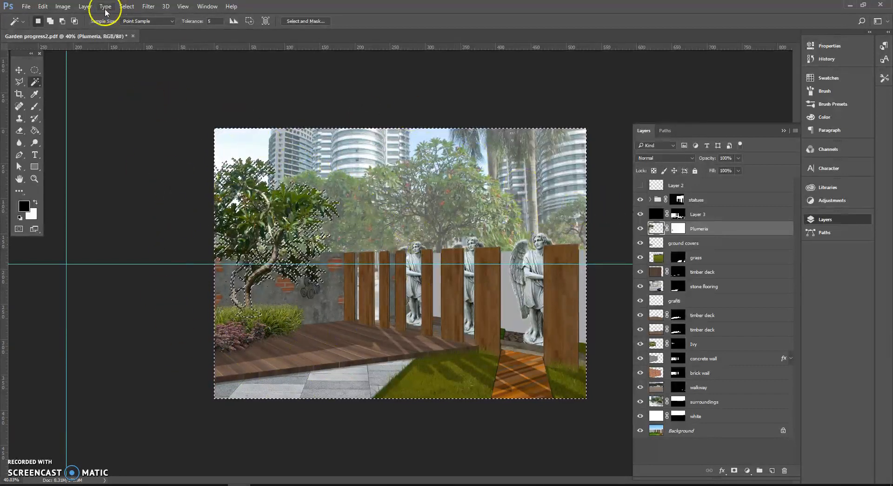
left_click(127, 6)
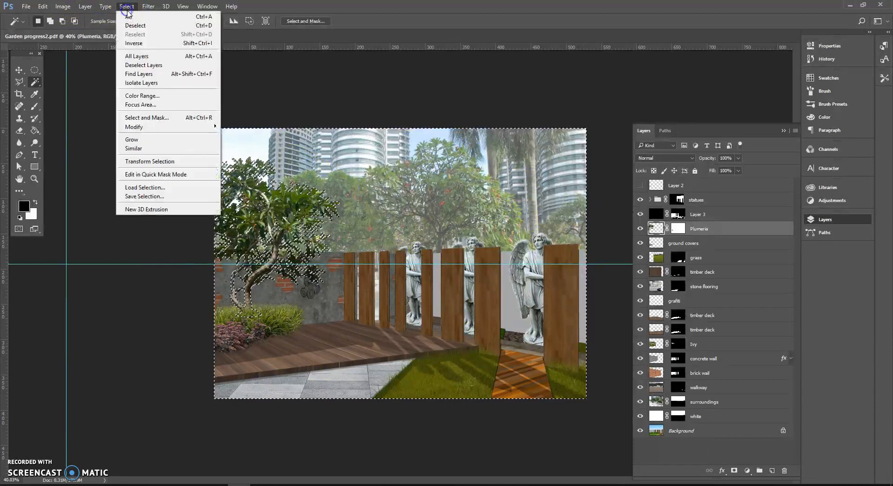
left_click(139, 48)
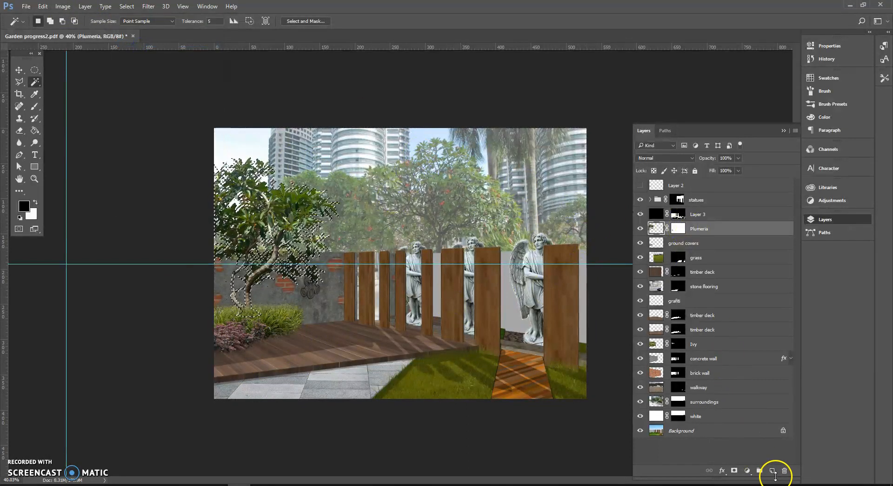
Fill the tree selection with black on a new layer below Plumeria, deselect, and shift the silhouette down onto the deck.
left_click(772, 470)
left_click_drag(664, 225, 657, 244)
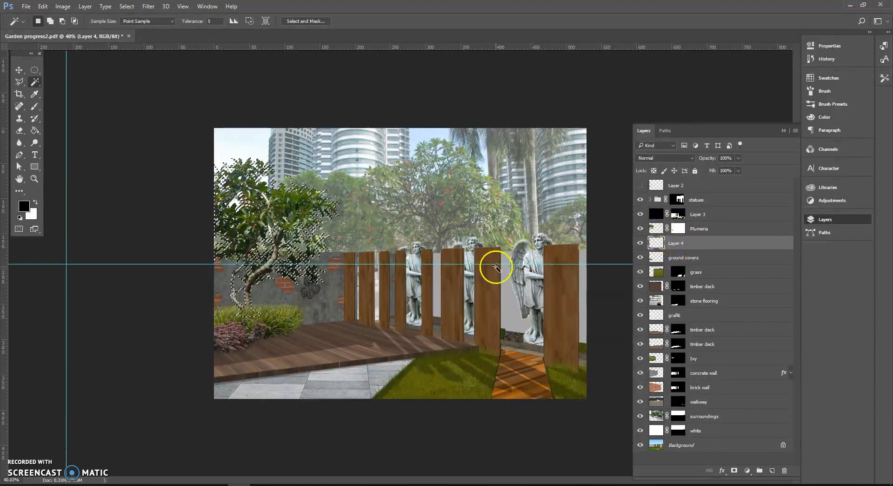
key("g")
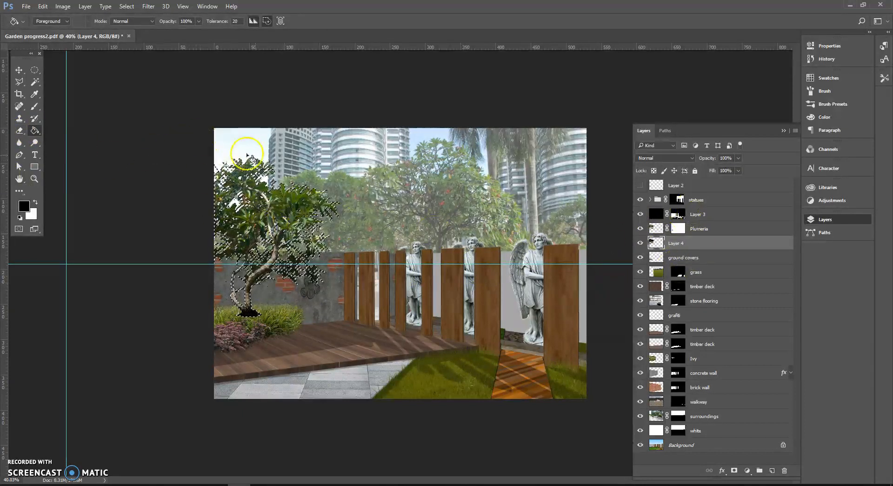
left_click(641, 229)
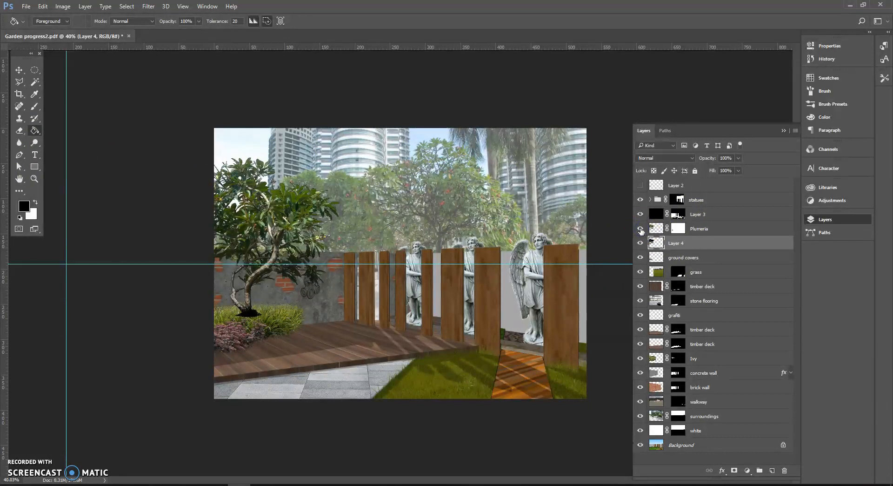
left_click(19, 69)
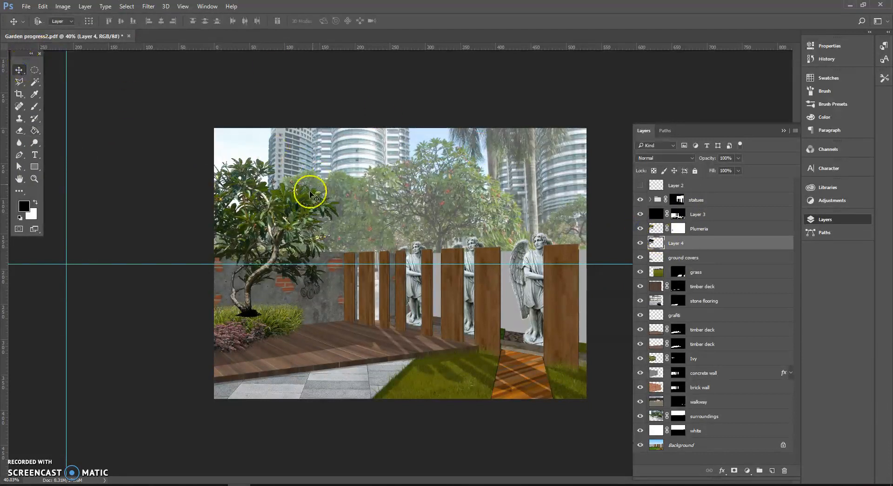
left_click_drag(274, 227, 276, 260)
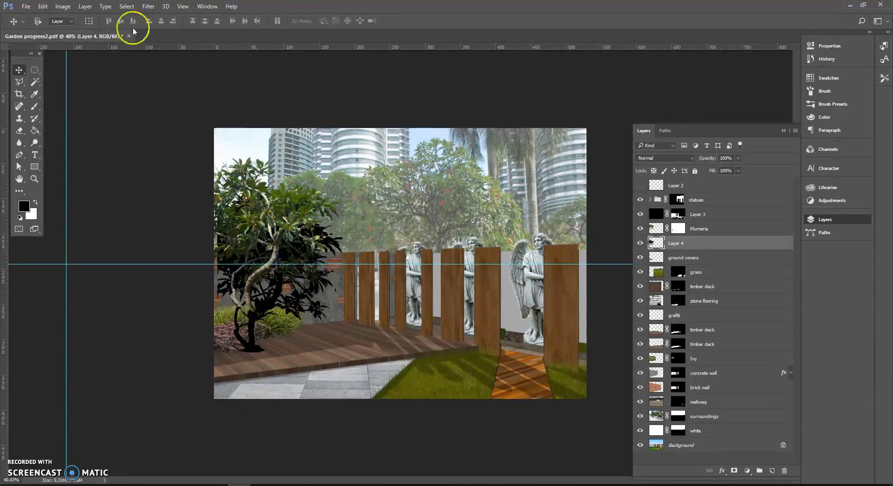
Distort the black tree silhouette into a flattened, flipped shadow stretching across the front of the timber deck and stone paving.
left_click(43, 6)
mouse_move(69, 207)
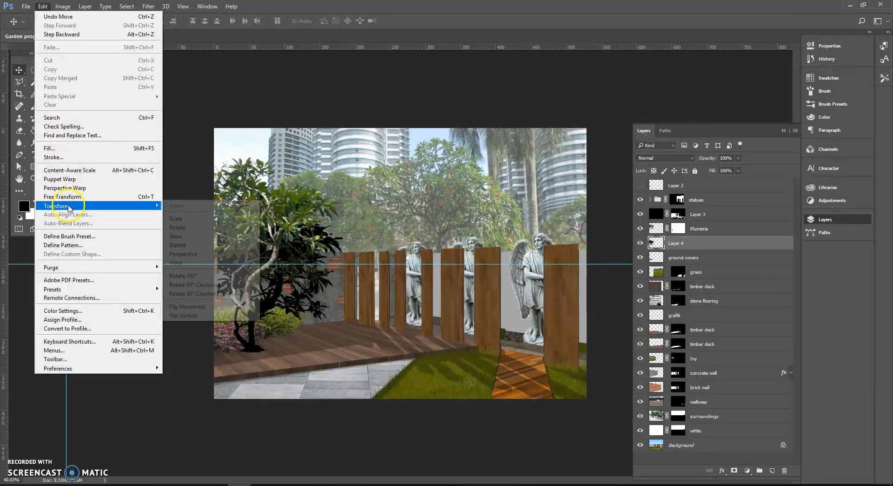
left_click(195, 246)
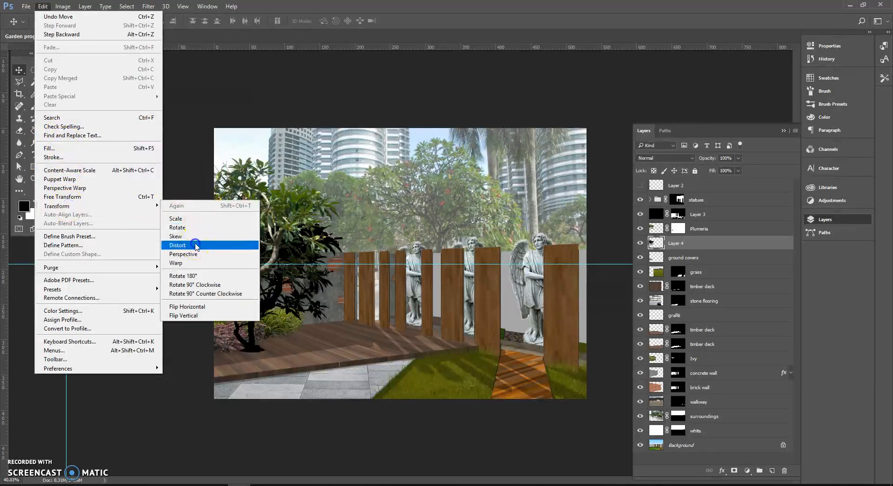
left_click_drag(342, 192, 371, 350)
left_click_drag(216, 191, 239, 381)
left_click_drag(374, 351, 412, 385)
left_click_drag(242, 380, 218, 406)
mouse_move(416, 384)
left_mouse_down()
mouse_move(435, 379)
mouse_move(427, 380)
left_mouse_up()
left_click_drag(333, 349, 333, 337)
left_click_drag(217, 352, 208, 345)
left_click_drag(221, 406, 201, 408)
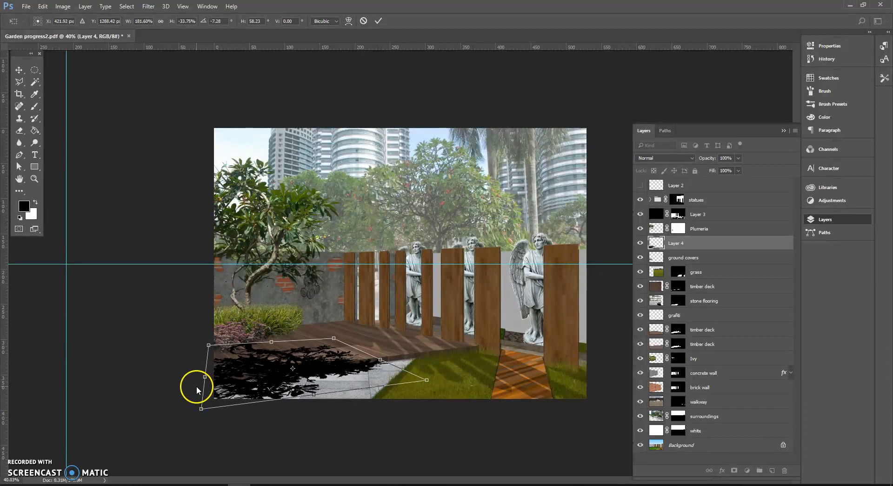
key("Return")
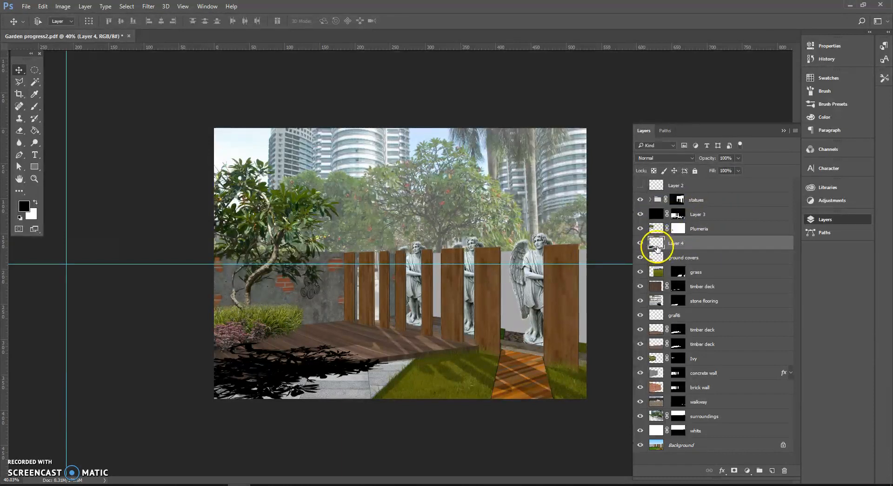
Move Layer 4 above Plumeria, directly beneath Layer 3, and toggle both shadow layers' visibility to compare them.
left_click_drag(655, 242, 655, 221)
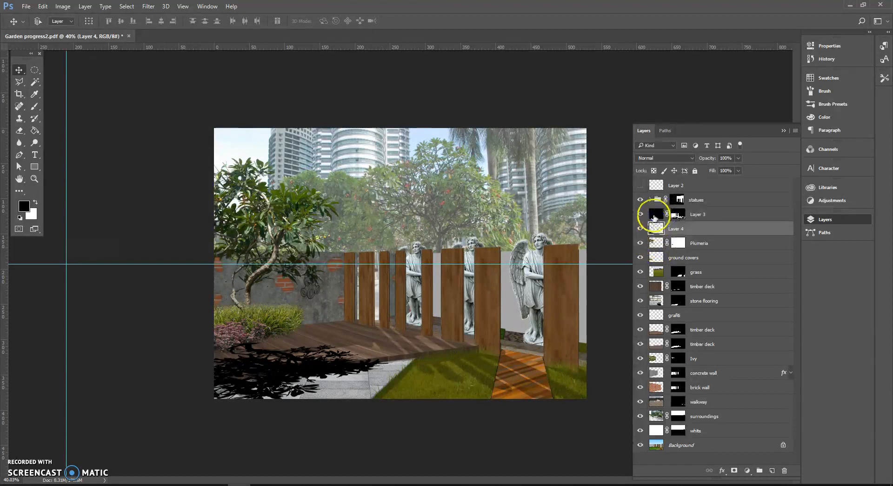
left_click(641, 215)
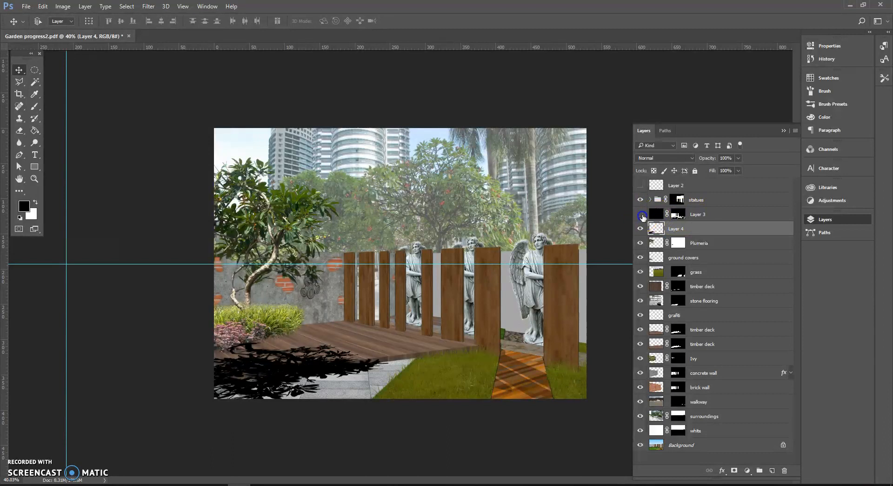
left_click(641, 215)
left_click(640, 229)
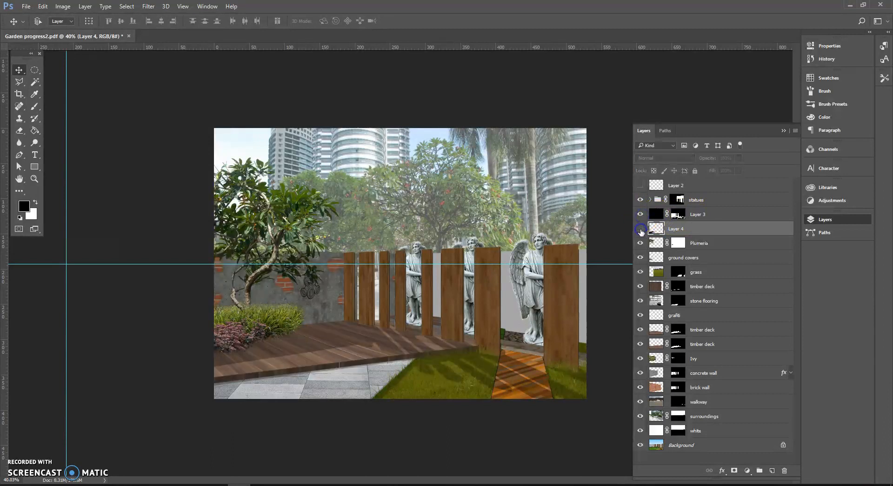
left_click(640, 229)
left_click(640, 229)
left_click(641, 229)
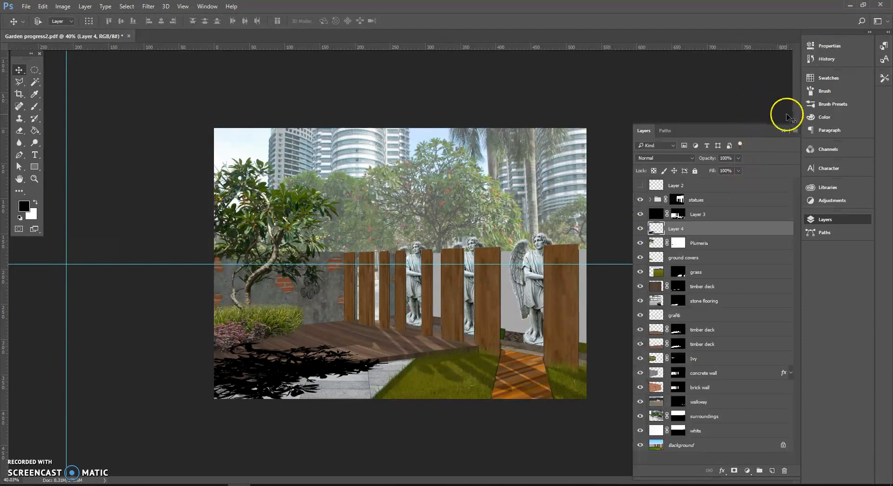
Raise Layer 3's fill to 100% and apply its layer mask permanently.
left_click(657, 211)
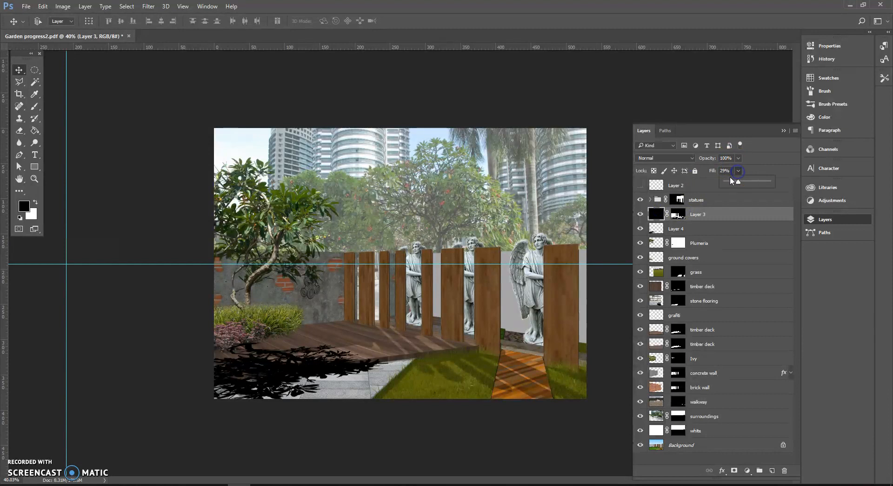
left_click_drag(766, 182, 832, 179)
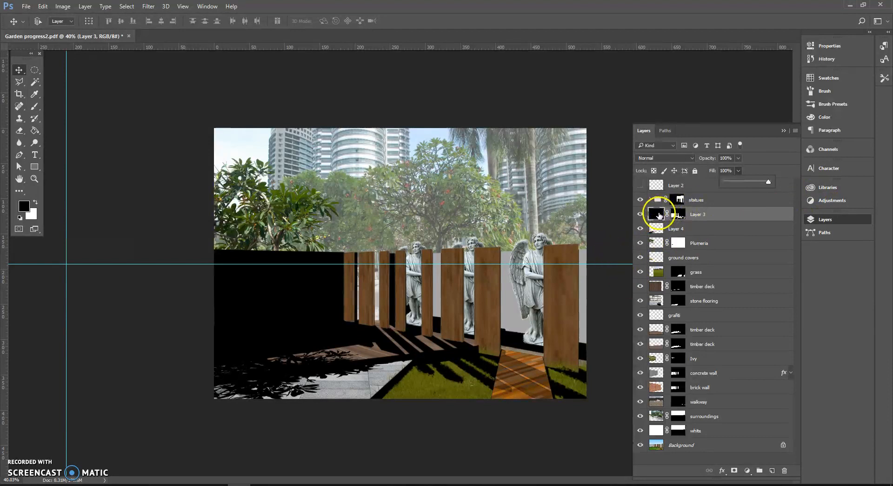
left_click(677, 214)
right_click(678, 214)
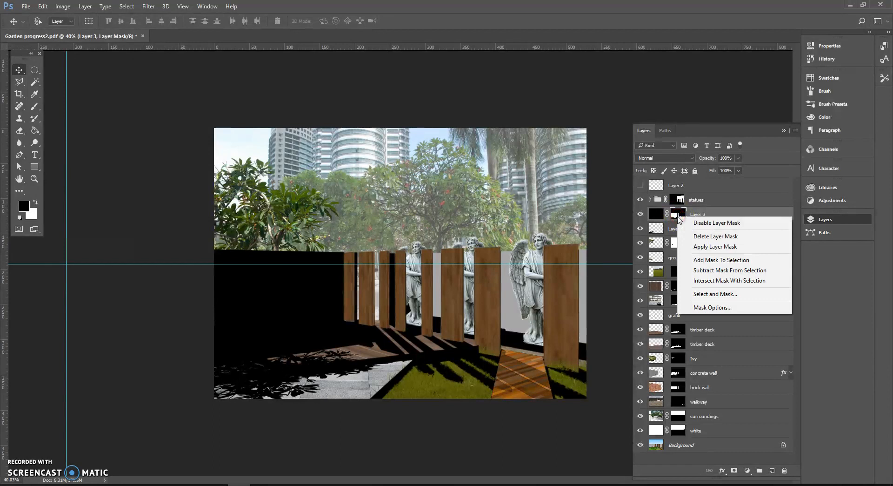
left_click(717, 250)
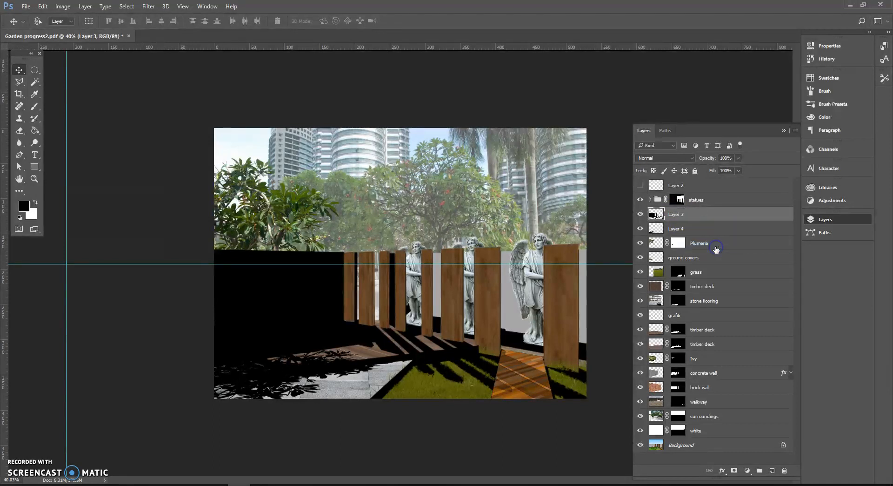
Merge Layer 3 and Layer 4 into a single shadow layer, checking each one's visibility before merging.
left_click(658, 229, "shift")
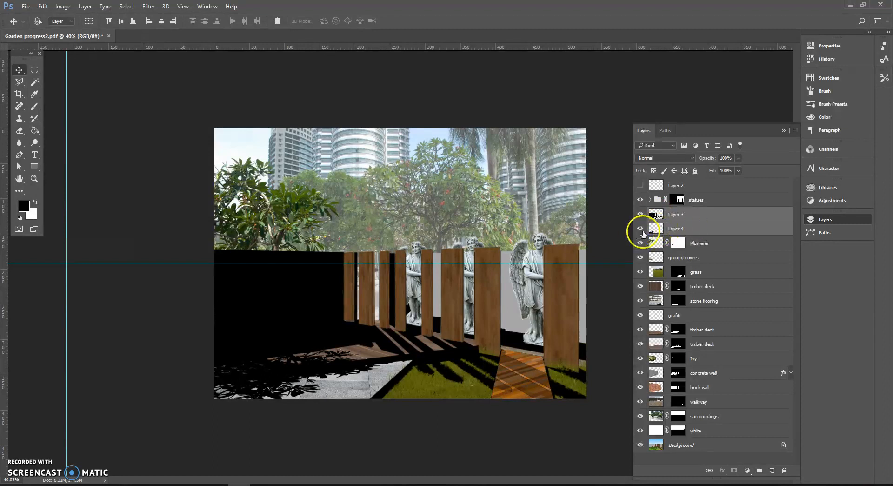
left_click(640, 215)
left_click(641, 214)
left_click(640, 218)
left_click(640, 229)
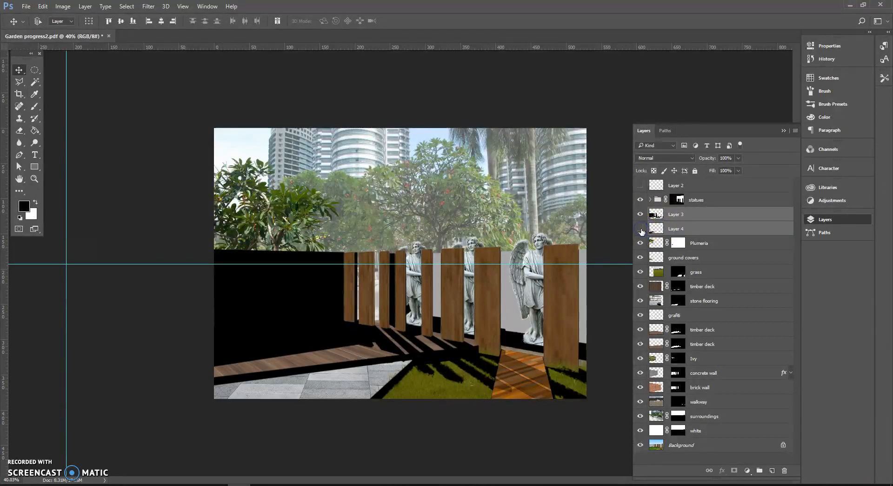
left_click(641, 229)
right_click(658, 227)
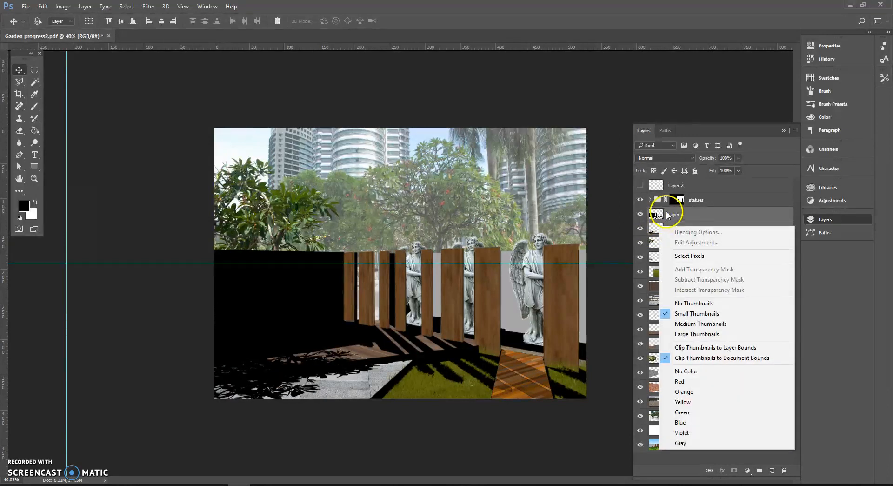
left_click(672, 214)
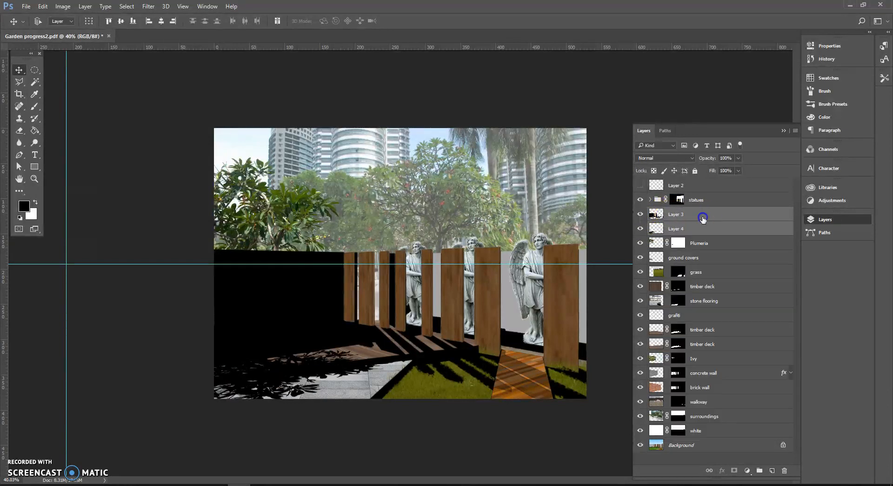
right_click(659, 227)
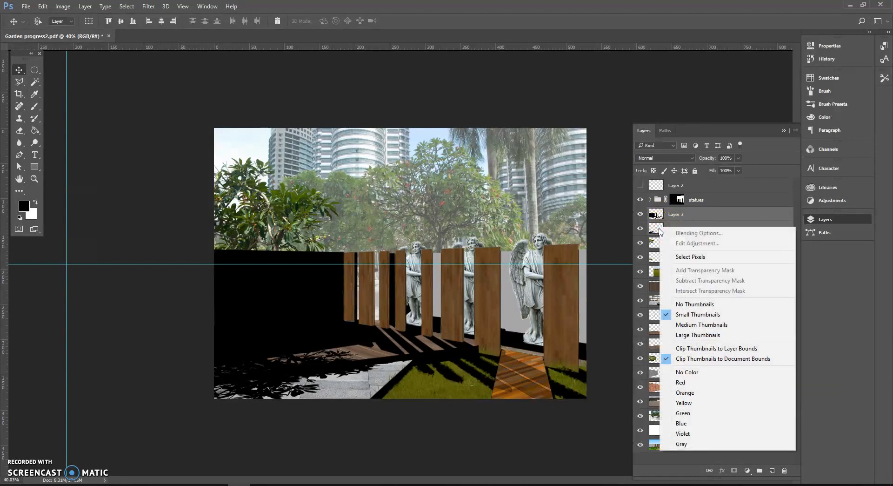
left_click(655, 227)
right_click(655, 229)
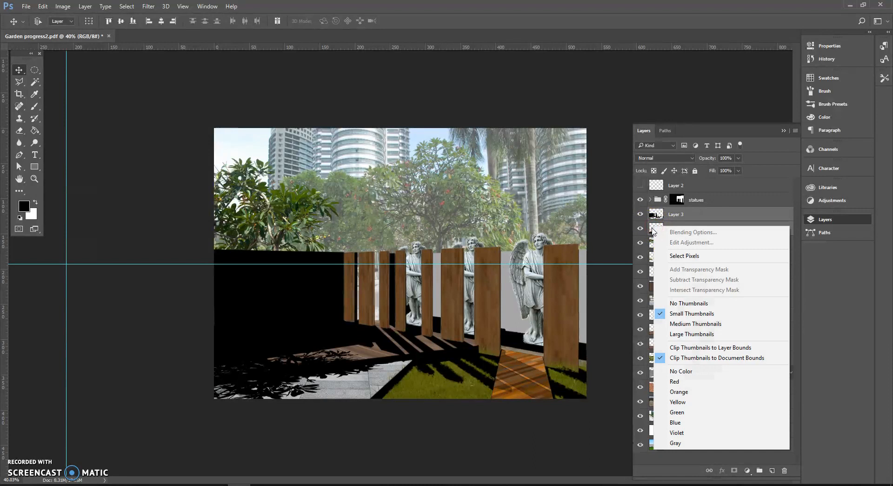
right_click(702, 217)
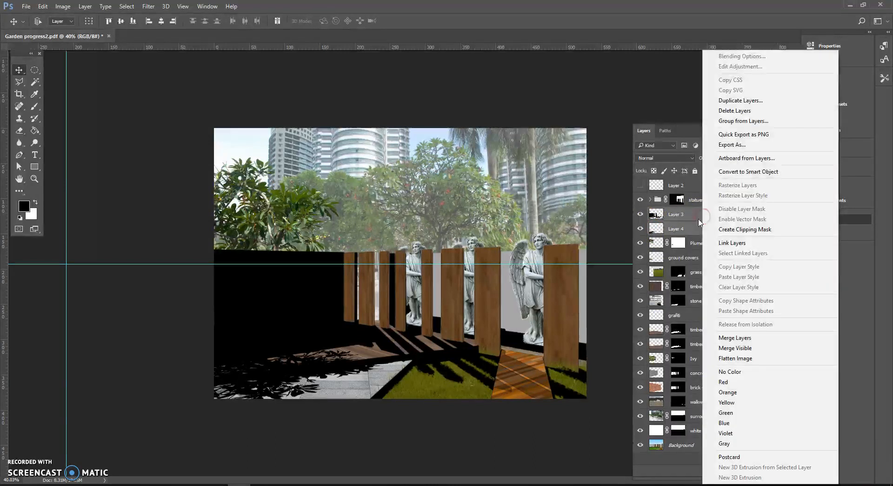
left_click(737, 338)
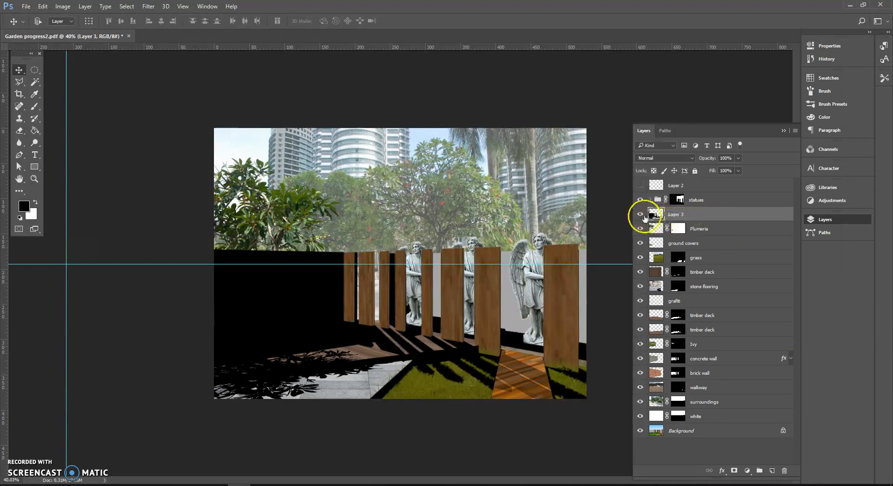
Check the merged shadow layer's visibility, set its fill to 30%, and select the grass layer.
left_click(640, 214)
left_click(641, 214)
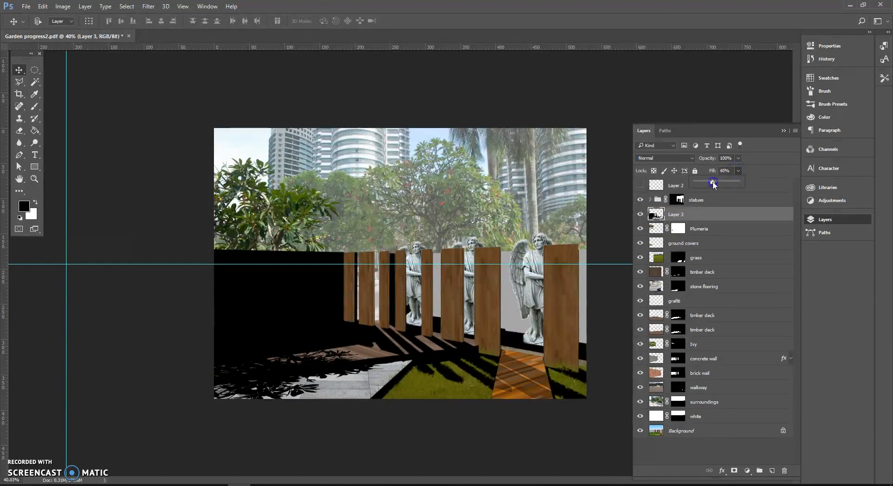
left_click_drag(709, 186, 707, 187)
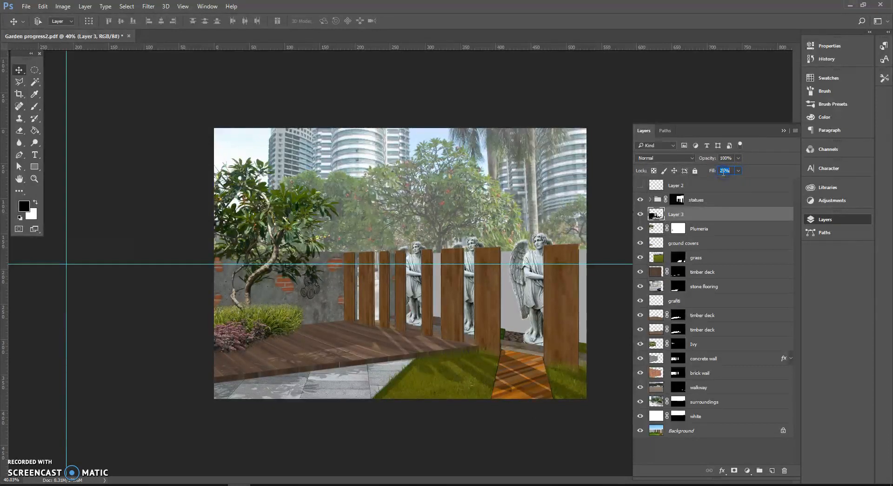
type("30")
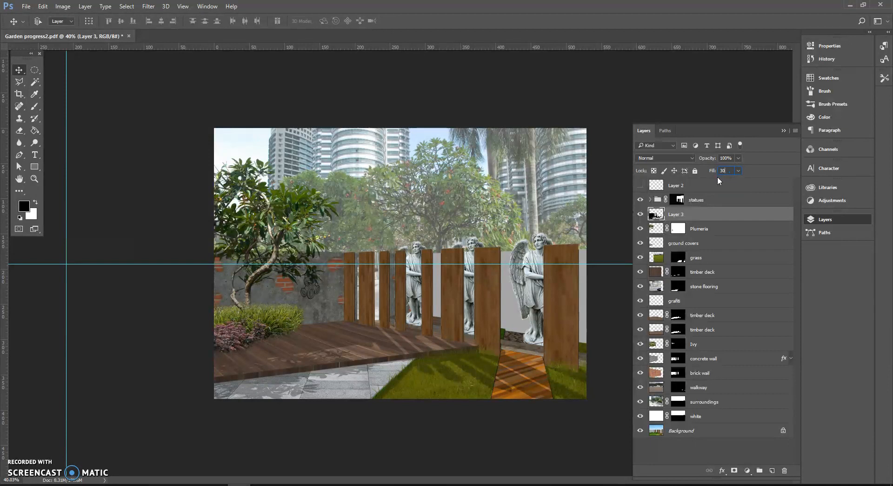
left_click(762, 255)
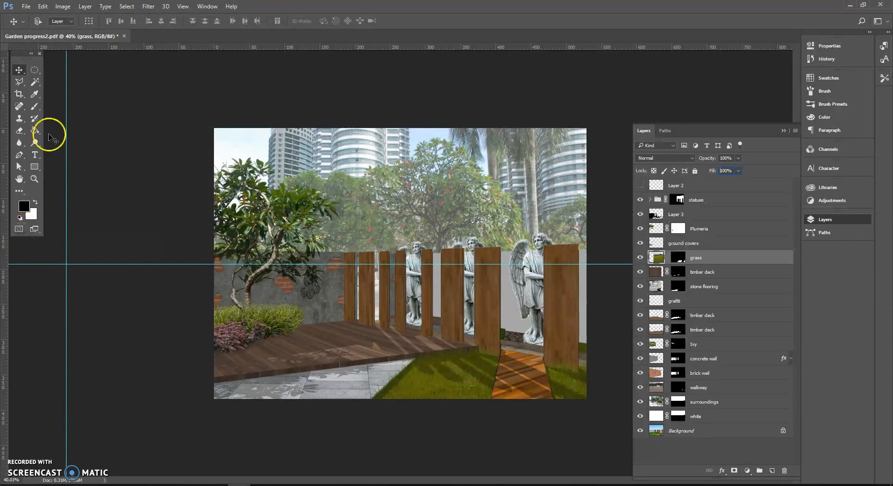
Open Man.psd from the Photoshop activity folder and toggle the silhouette layer's visibility to compare it with the photo beneath.
left_click(26, 6)
left_click(28, 26)
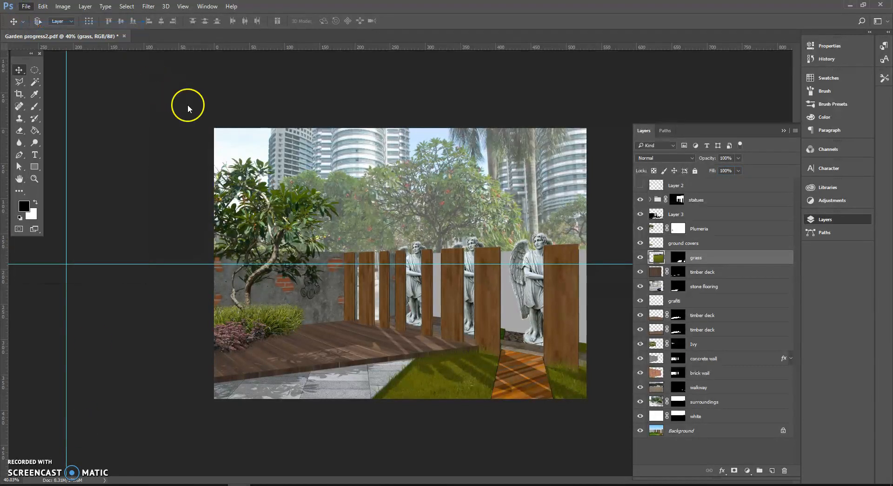
mouse_move(442, 79)
left_mouse_down()
mouse_move(442, 146)
mouse_move(444, 62)
left_mouse_up()
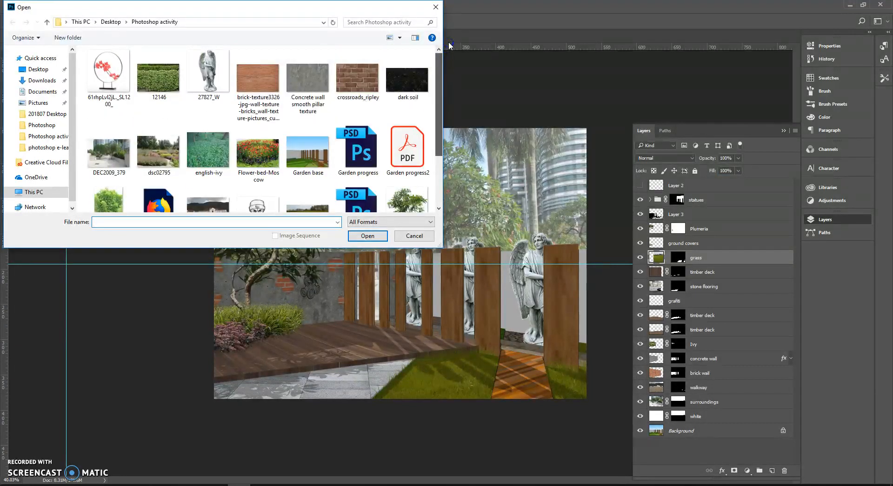
left_click_drag(459, 79, 462, 139)
left_click(358, 116)
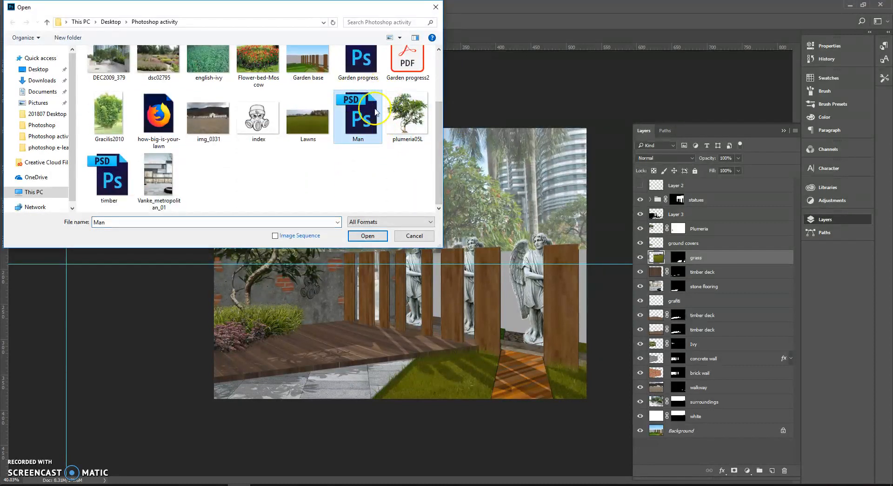
left_click(366, 235)
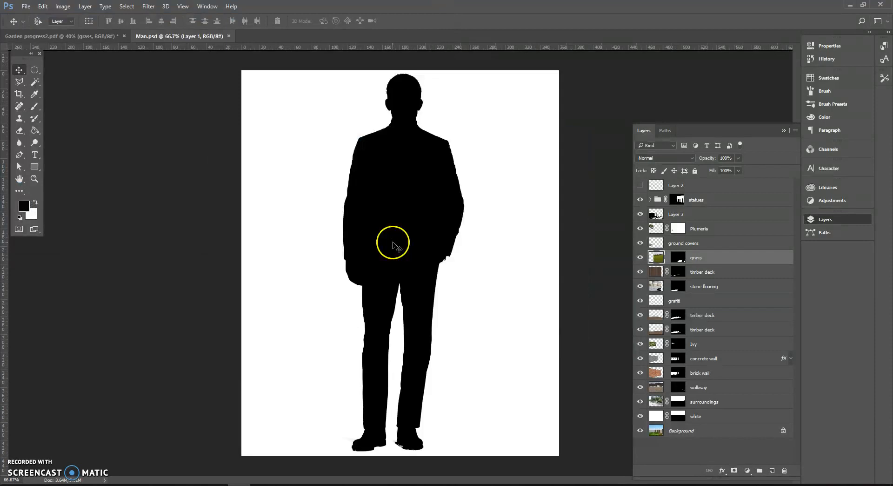
left_click(640, 186)
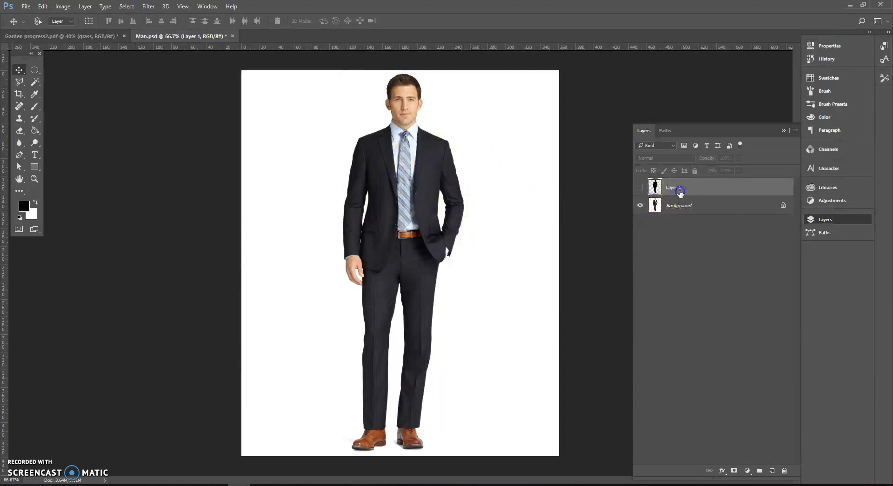
left_click(640, 186)
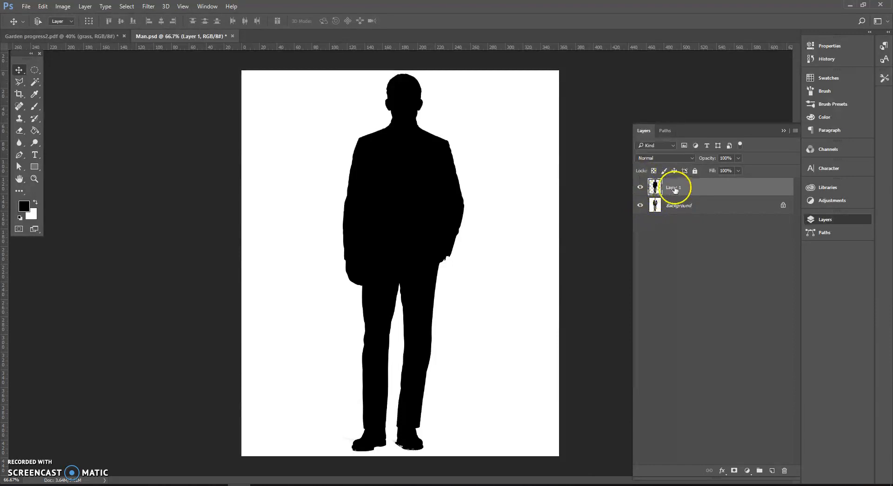
left_click(796, 130)
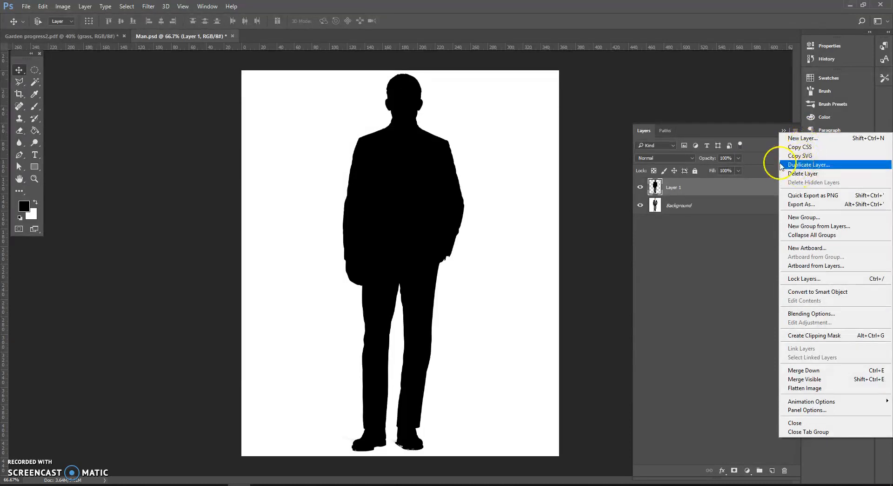
left_click(767, 133)
left_click(796, 131)
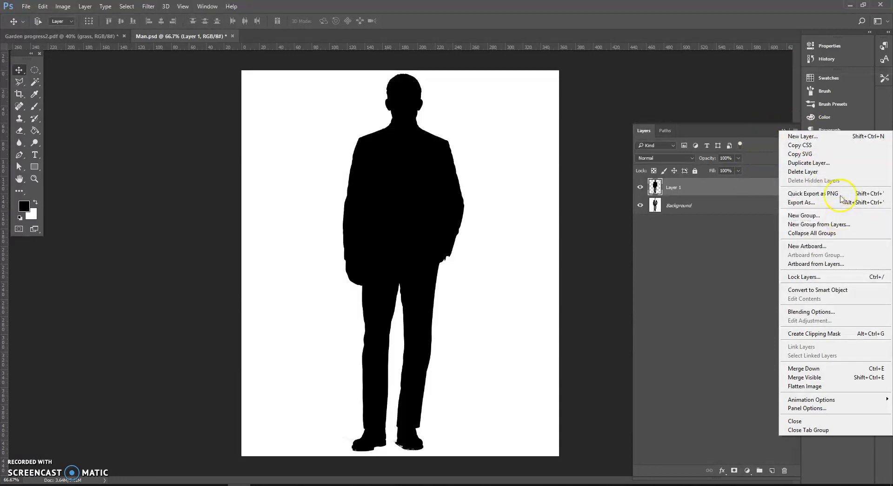
left_click(728, 130)
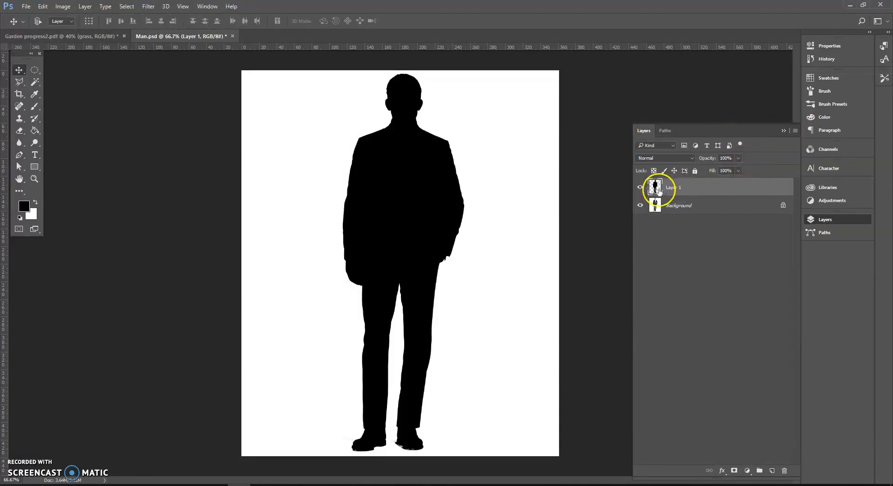
Duplicate the man's silhouette layer into the Garden progress2.pdf document.
left_click(795, 131)
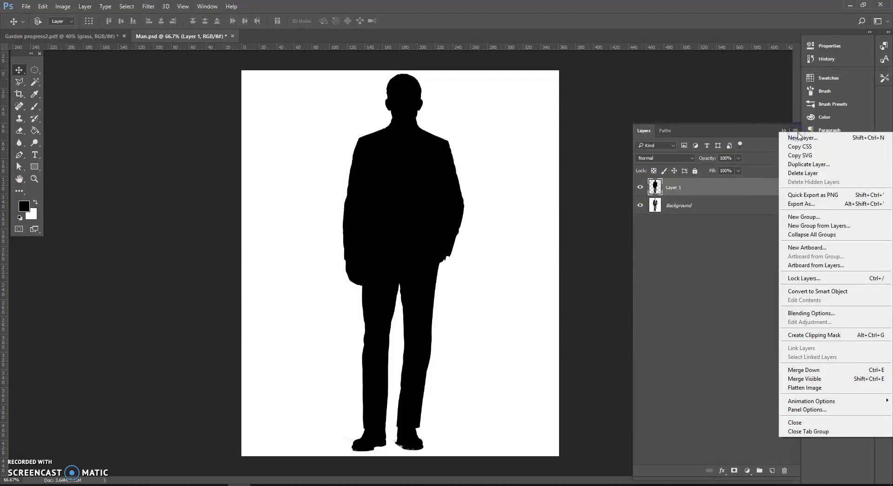
left_click(808, 163)
left_click(384, 209)
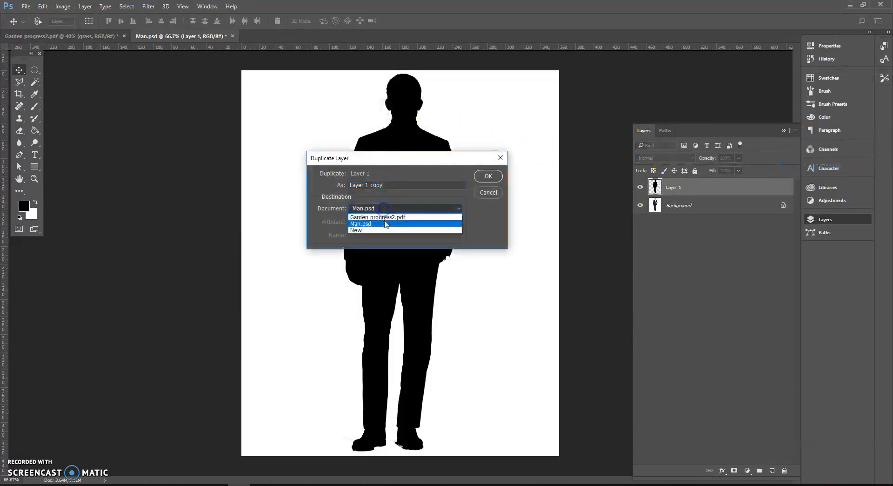
left_click(381, 222)
left_click(488, 176)
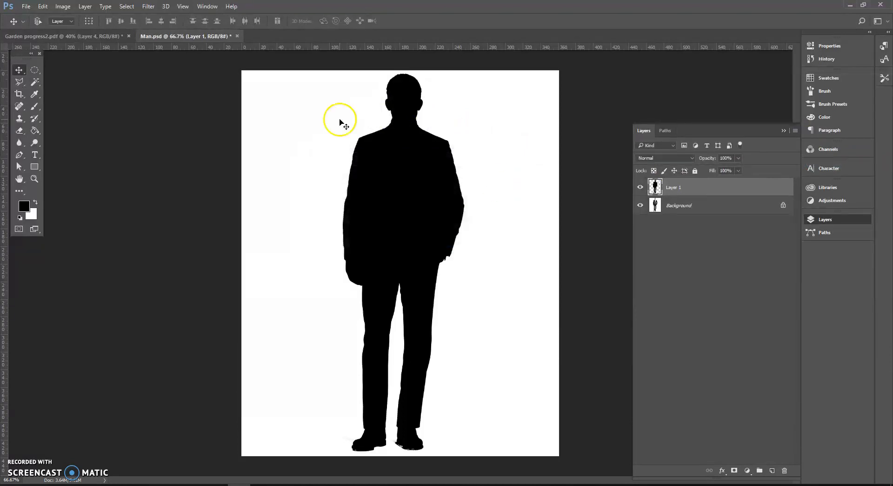
In Garden progress2.pdf, bring the silhouette layer to the top of the layer stack and position the figure over the timber walkway.
left_click(75, 35)
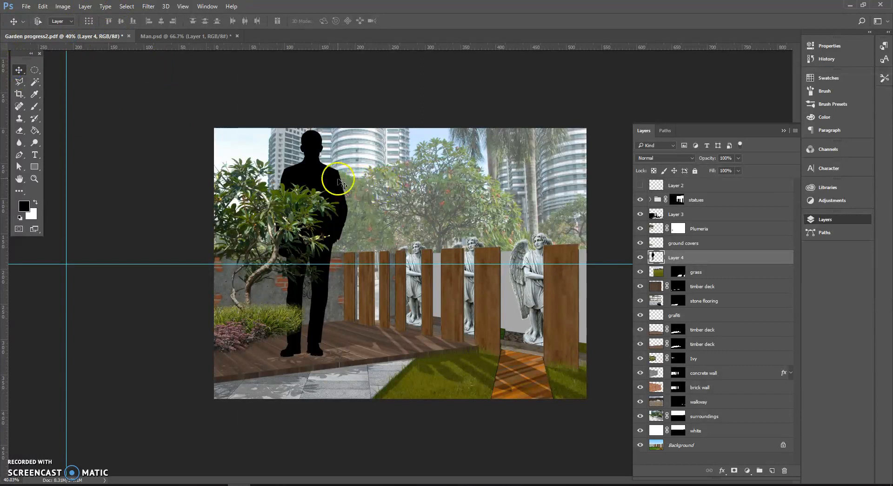
left_click_drag(665, 259, 673, 182)
left_click_drag(318, 217, 522, 332)
Scale the man's silhouette down so the whole figure fits the scene, standing on the timber walkway in front of the posts.
left_click(43, 6)
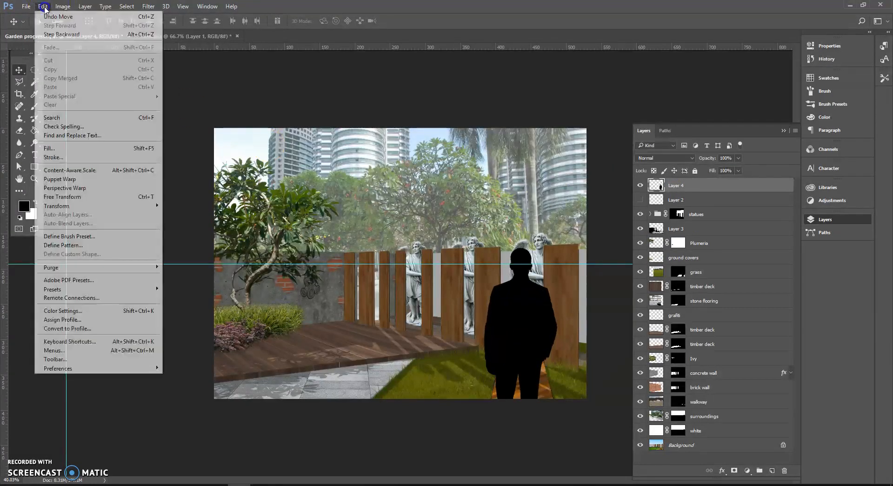
left_click(80, 196)
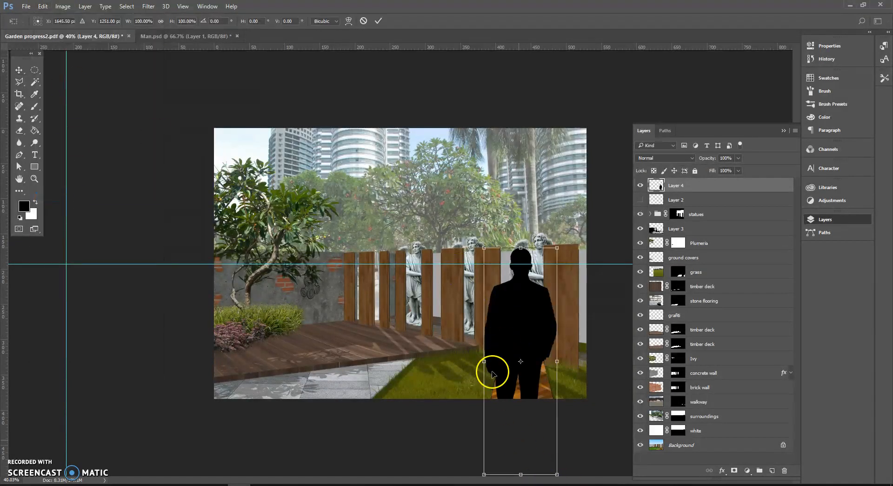
left_click(42, 6)
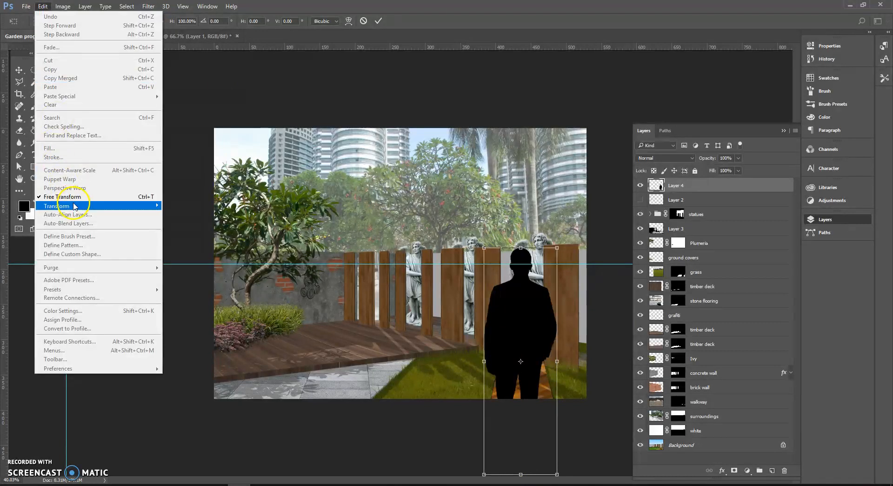
mouse_move(75, 206)
left_click(214, 227)
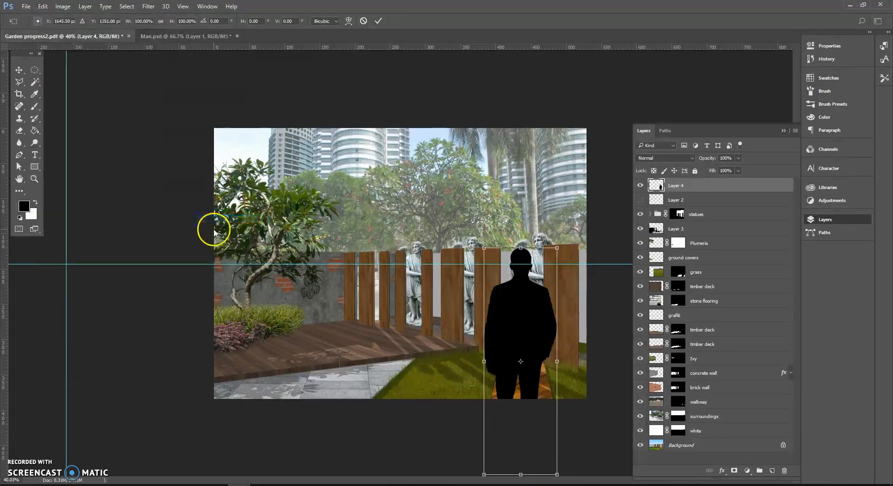
left_click_drag(484, 473, 514, 382)
left_click_drag(536, 303, 526, 299)
key("Return")
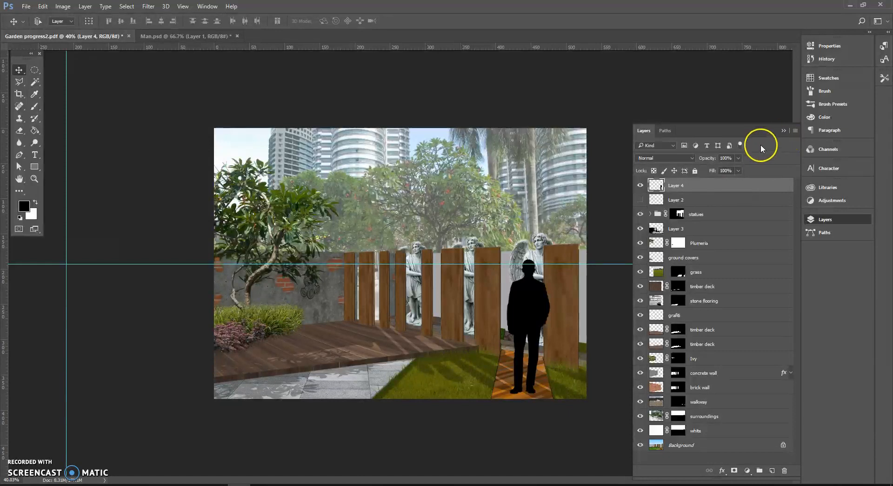
Set the silhouette layer's fill to 70%.
left_click(740, 171)
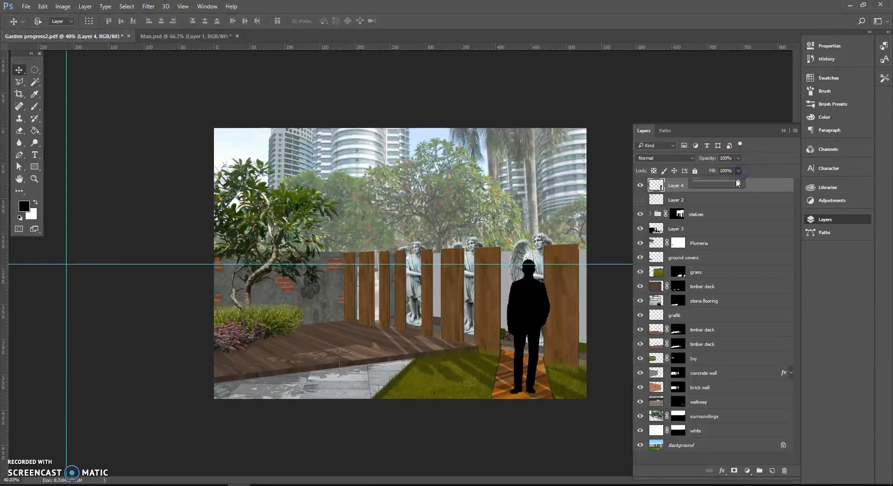
left_click_drag(715, 183, 727, 184)
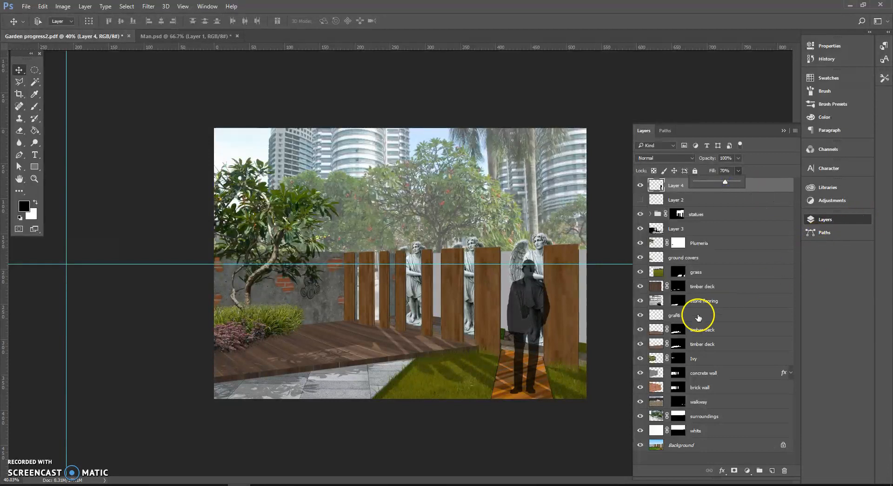
left_click(613, 355)
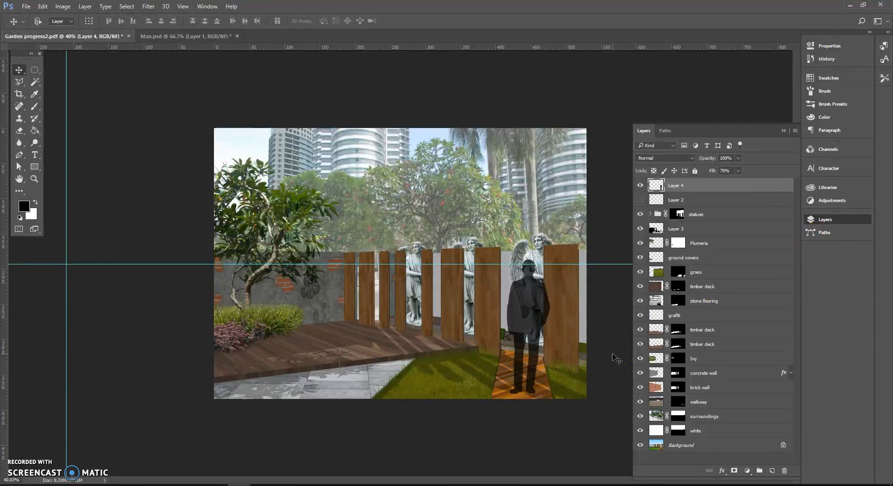